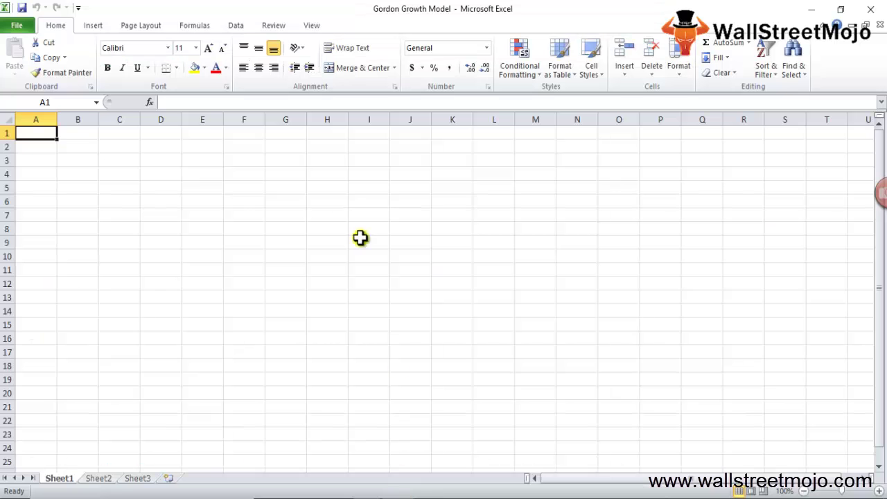
# Enter the label "PV of future dividends" in cell B3
pyautogui.click(81, 157)
pyautogui.write('PV')
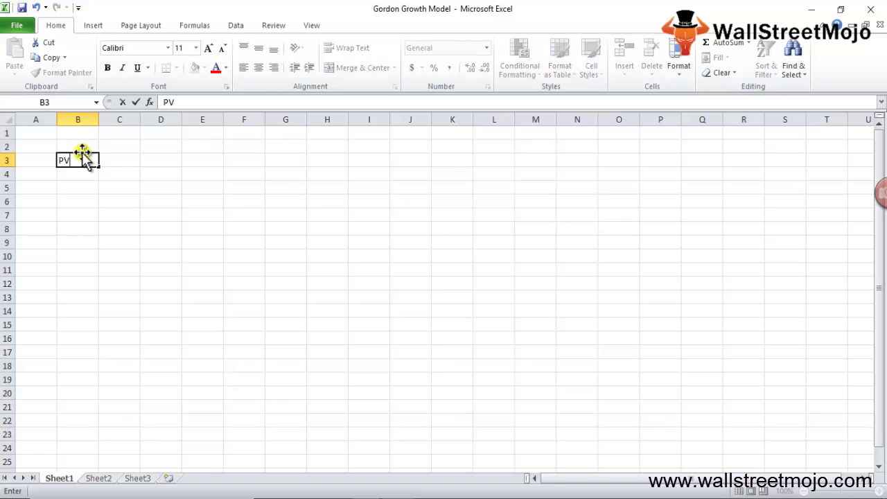
pyautogui.write(' of future div')
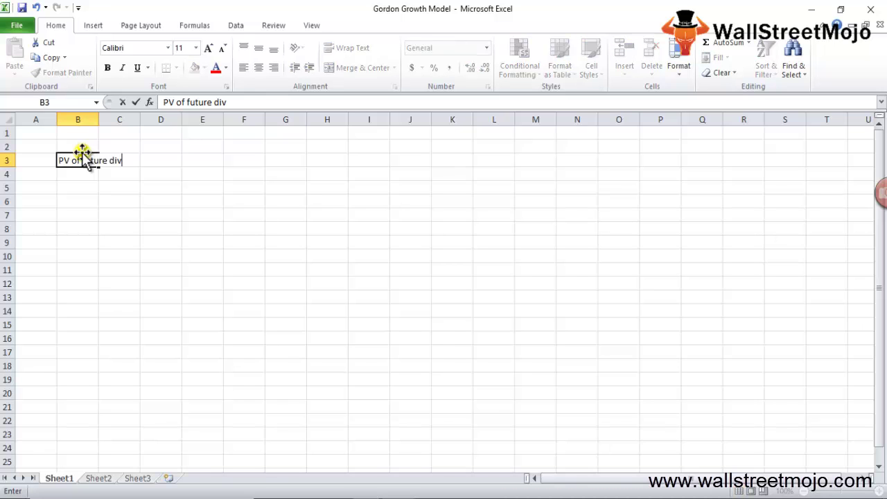
pyautogui.write('idends')
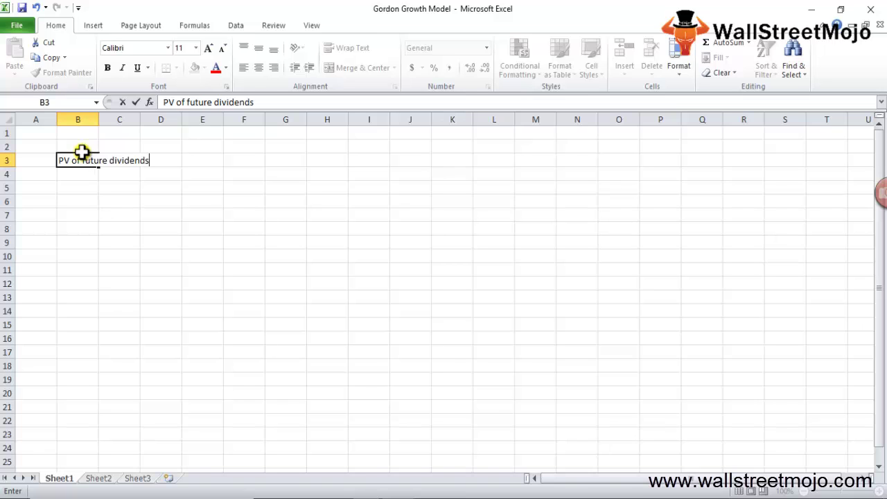
pyautogui.press('Return')
pyautogui.press('Up')
pyautogui.press('Right')
pyautogui.press('Down')
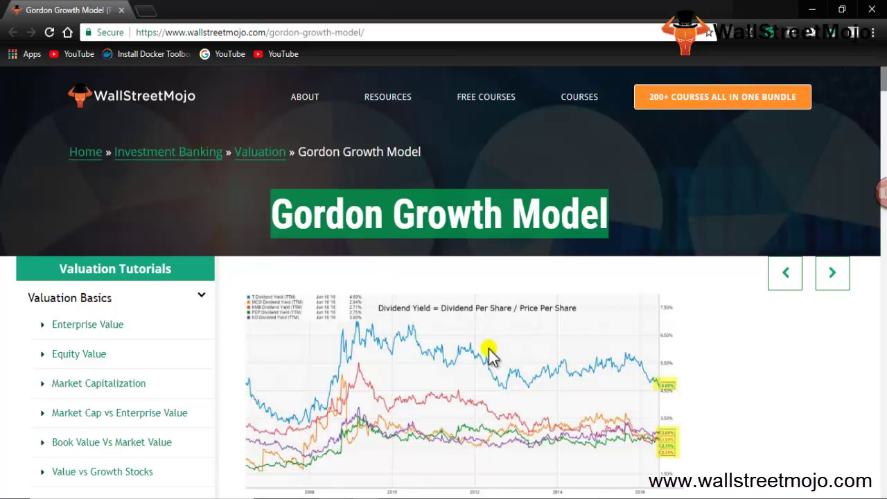
# View the Gordon Growth Model article in the browser at a larger zoom and switch back to the Excel workbook
pyautogui.hotkey('ctrl', '+')
pyautogui.hotkey('ctrl', '+')
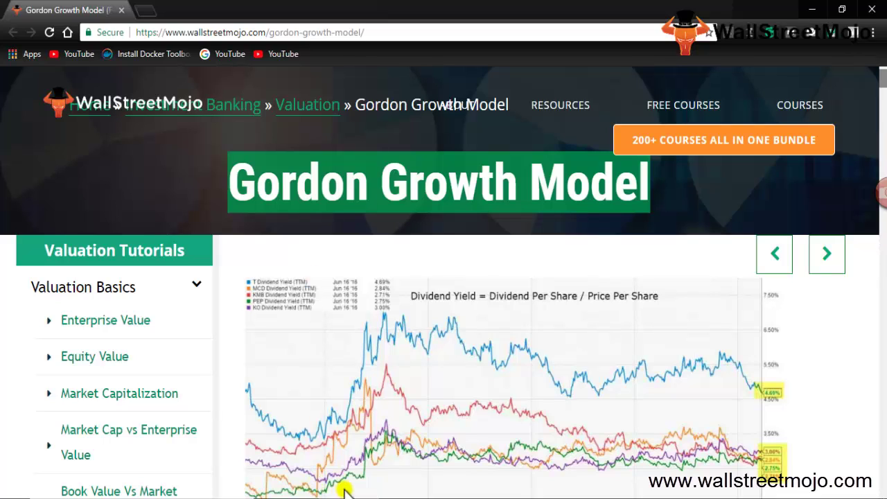
pyautogui.click(378, 496)
# Enter the column heading "Stable" in cell C6
pyautogui.moveTo(81, 214); pyautogui.dragTo(64, 197)
pyautogui.click(63, 193)
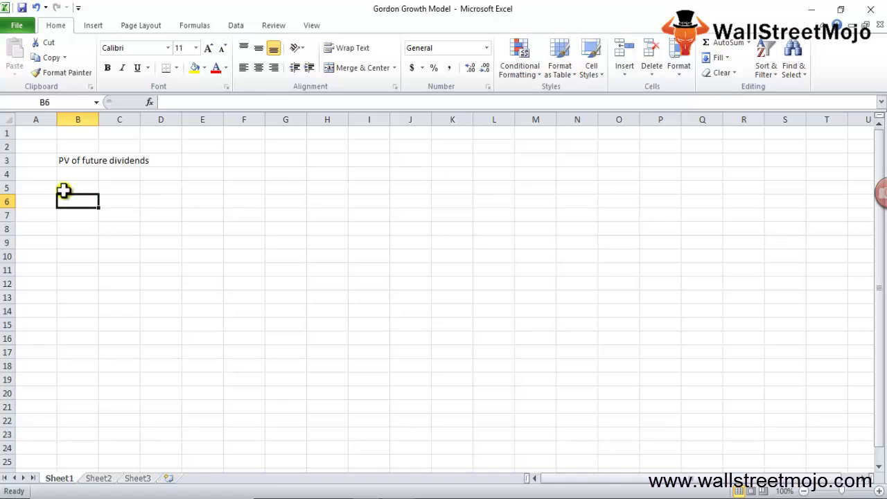
pyautogui.press('Right')
pyautogui.write('Stable')
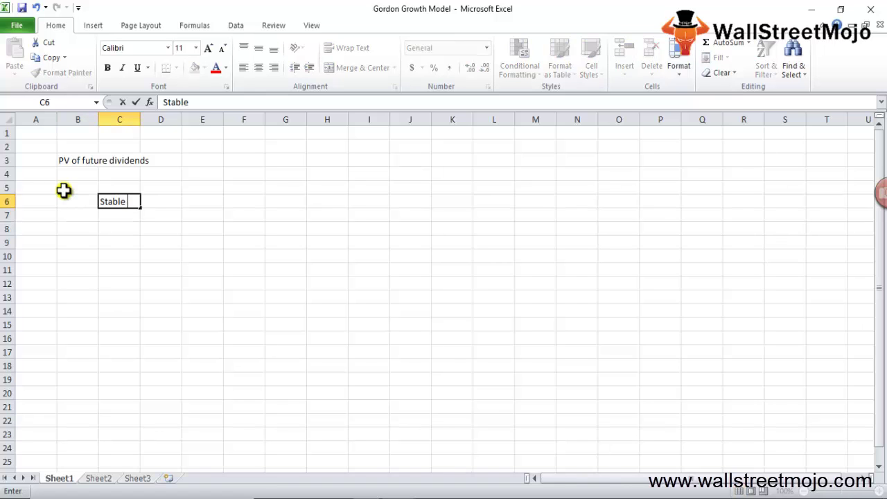
# Enter the column heading "Multi stage" in cell D6, beside the Stable heading
pyautogui.press('Right')
pyautogui.write('Mul')
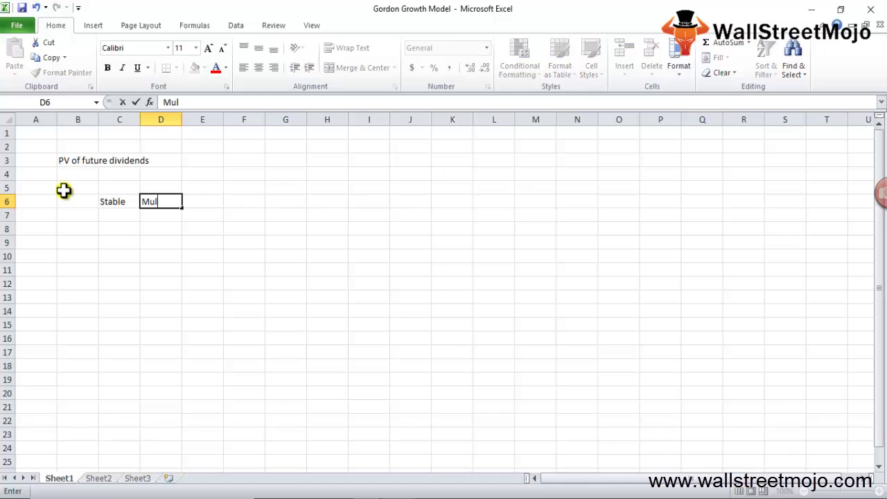
pyautogui.write('sti')
pyautogui.write('stage')
pyautogui.press('BackSpace')
pyautogui.press('BackSpace')
pyautogui.press('BackSpace')
pyautogui.press('BackSpace')
pyautogui.press('BackSpace')
pyautogui.press('BackSpace')
pyautogui.press('BackSpace')
pyautogui.press('BackSpace')
pyautogui.write('ti stage')
pyautogui.press('Return')
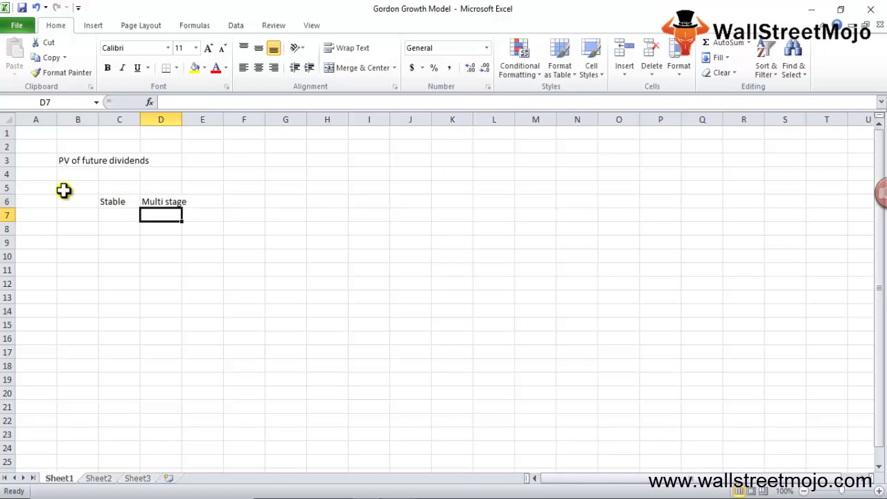
# Clear the "Multi stage" heading from cell D6
pyautogui.press('Left')
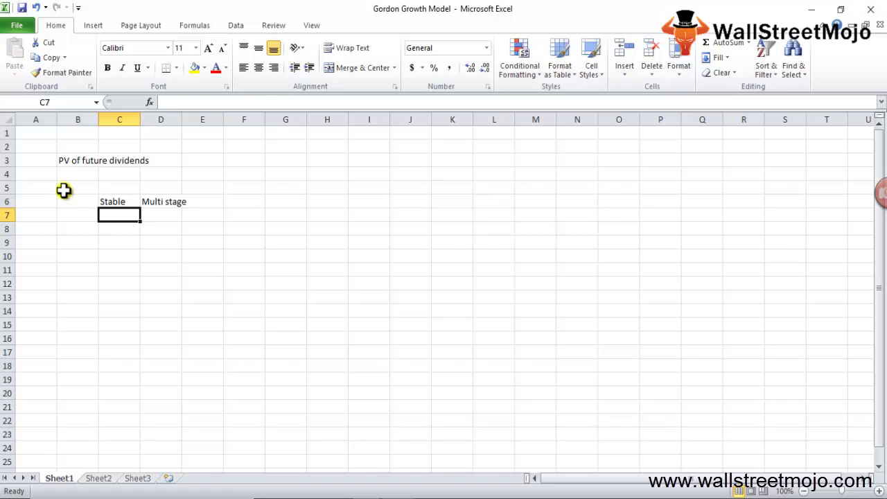
pyautogui.press('Down')
pyautogui.press('Down')
pyautogui.press('Down')
pyautogui.press('Up')
pyautogui.press('Up')
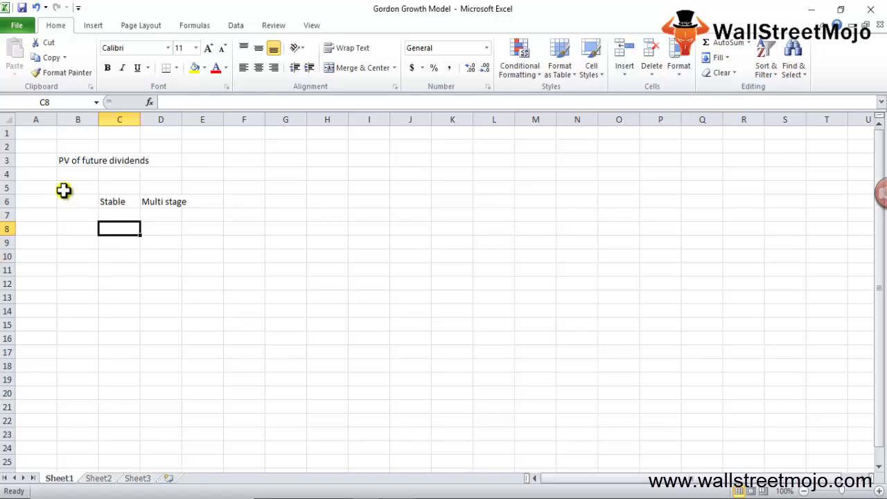
pyautogui.press('Right')
pyautogui.press('Up')
pyautogui.press('Up')
pyautogui.press('BackSpace')
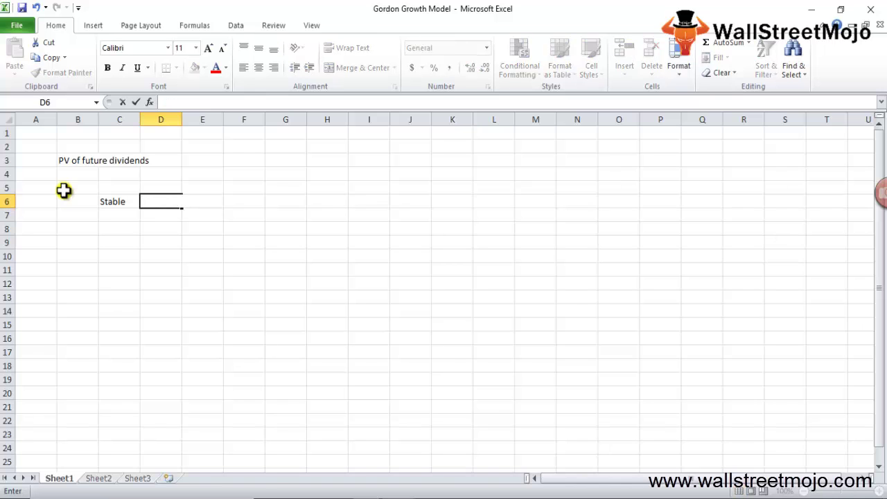
pyautogui.press('Escape')
pyautogui.press('Delete')
# Enter "P0=" in cell B8 and the description "value of the stock" beneath it in B9
pyautogui.press('Left')
pyautogui.press('Down')
pyautogui.press('Left')
pyautogui.press('Down')
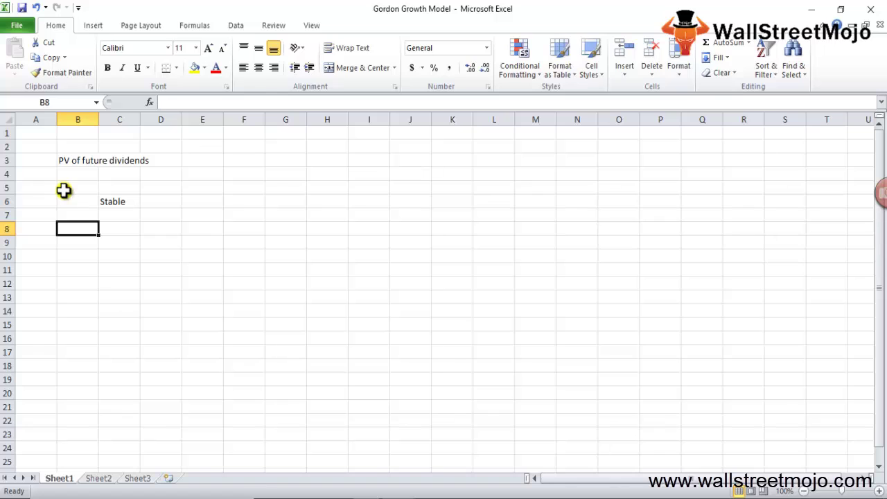
pyautogui.write('P0')
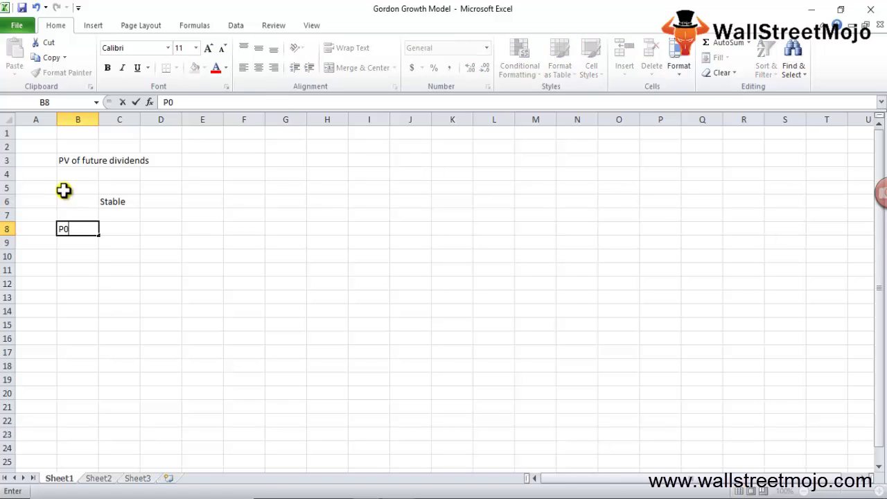
pyautogui.write('=')
pyautogui.press('Tab')
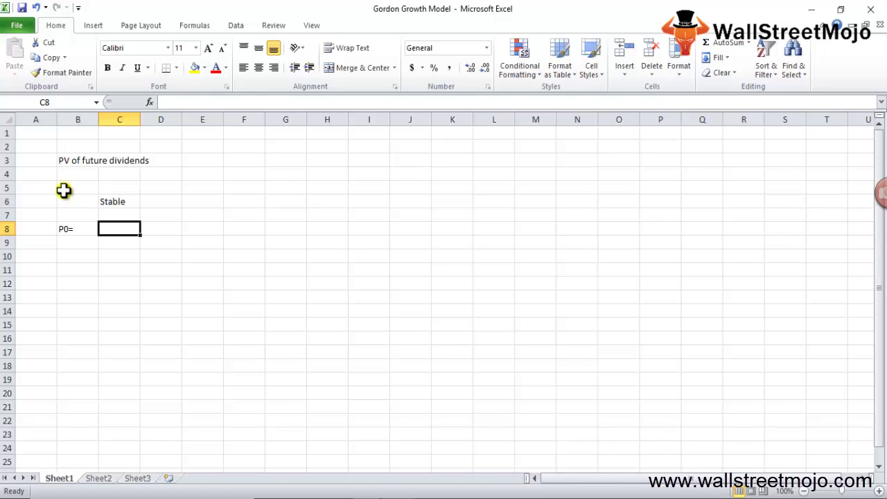
pyautogui.press('Return')
pyautogui.write('value of t')
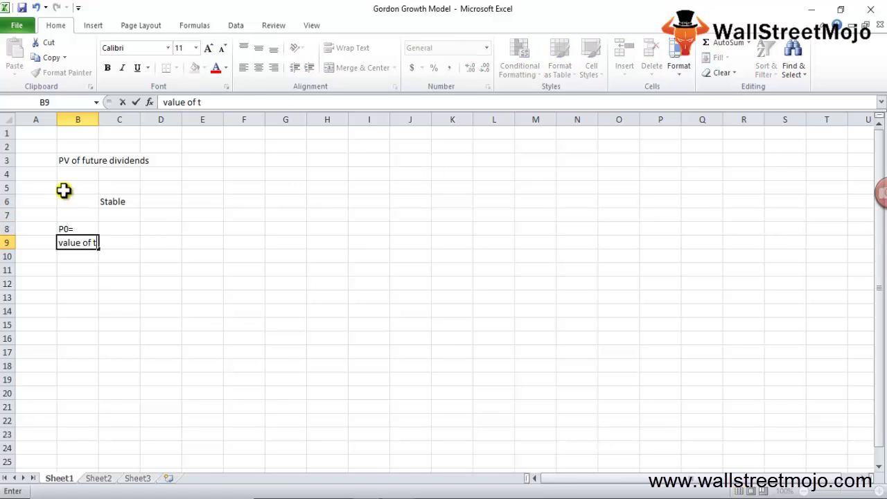
pyautogui.write('he stock')
pyautogui.press('Up')
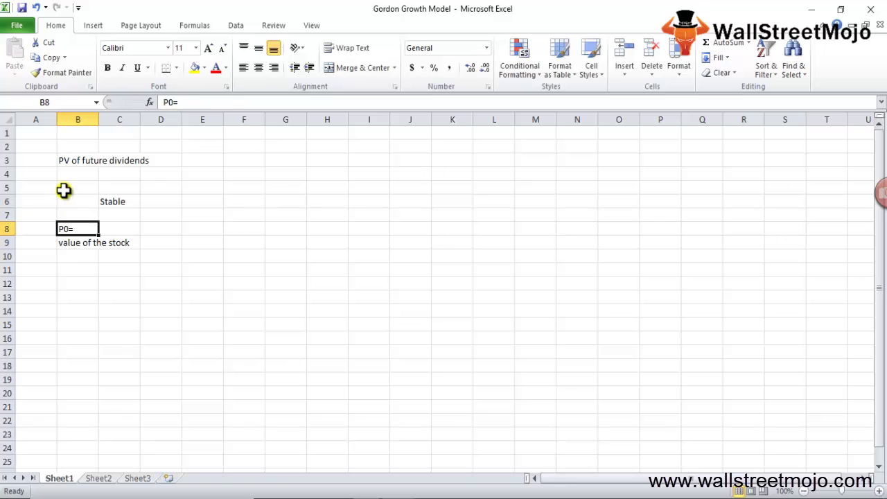
# AutoFit the width of column B to the "value of the stock" label in B9
pyautogui.press('Down')
pyautogui.hotkey('alt', 'h')
pyautogui.press('o')
pyautogui.press('i')
# Write the stable-growth formula as text, with the numerator D1 in cell C8 and the denominator (k-g) in C9
pyautogui.press('Up')
pyautogui.press('Right')
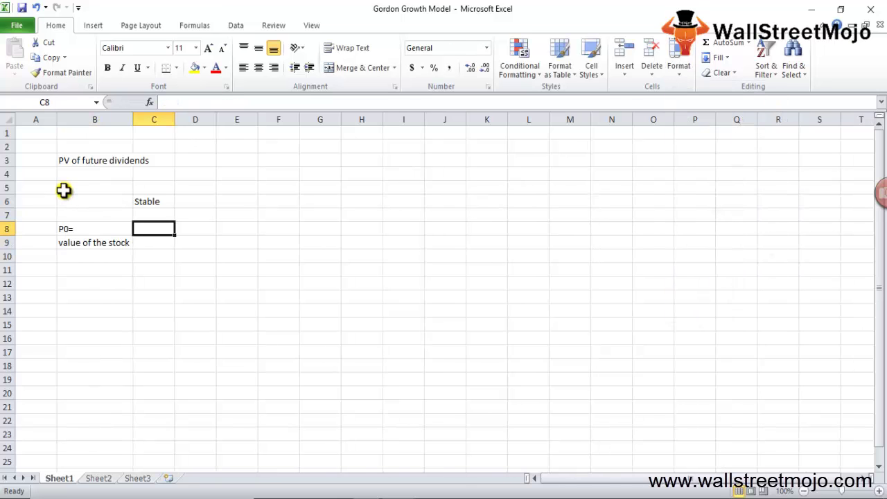
pyautogui.write('D1')
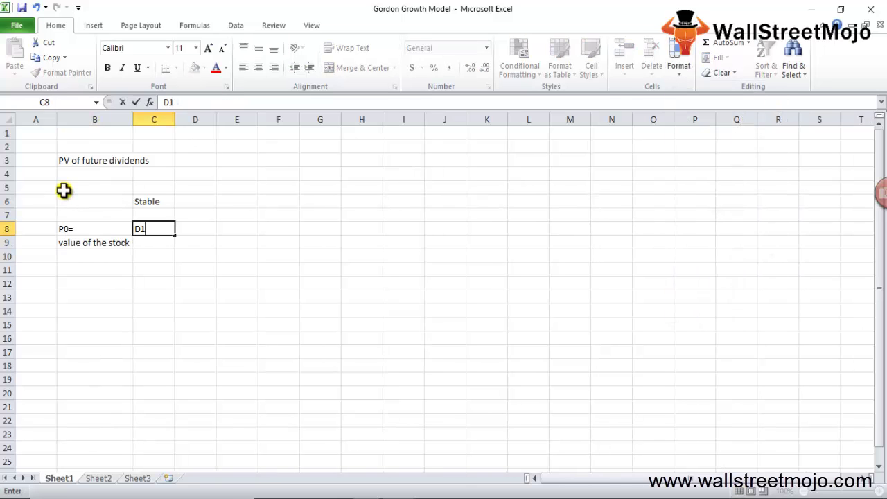
pyautogui.hotkey('ctrl', 'Return')
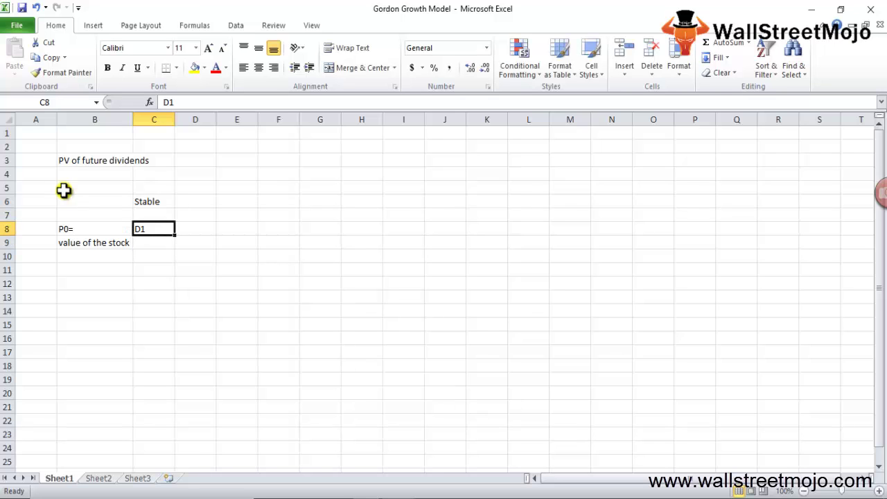
pyautogui.press('F2')
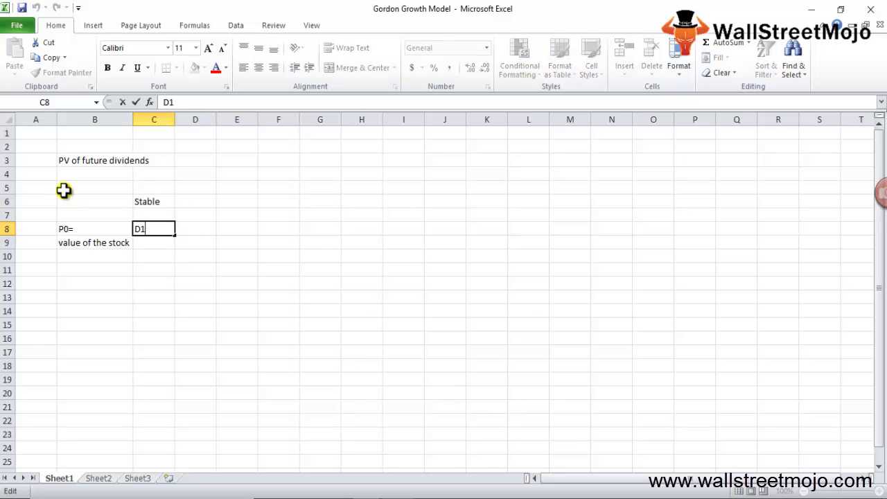
pyautogui.press('Escape')
pyautogui.press('Down')
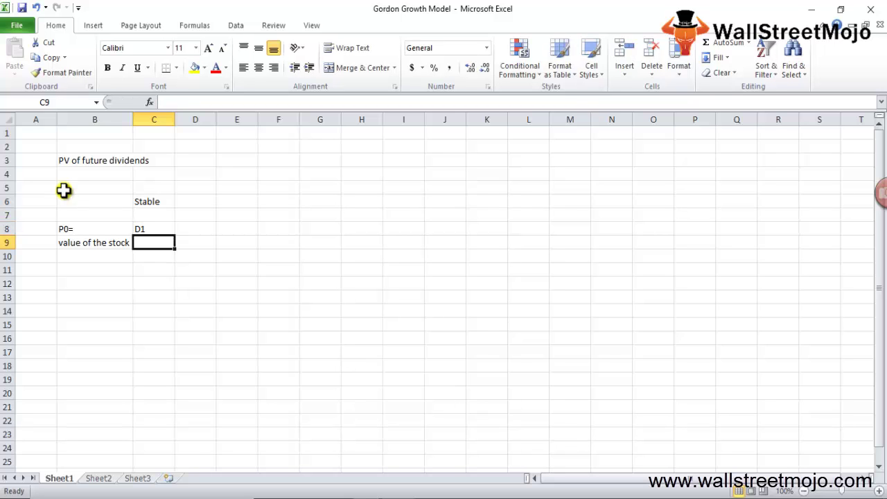
pyautogui.write('(k')
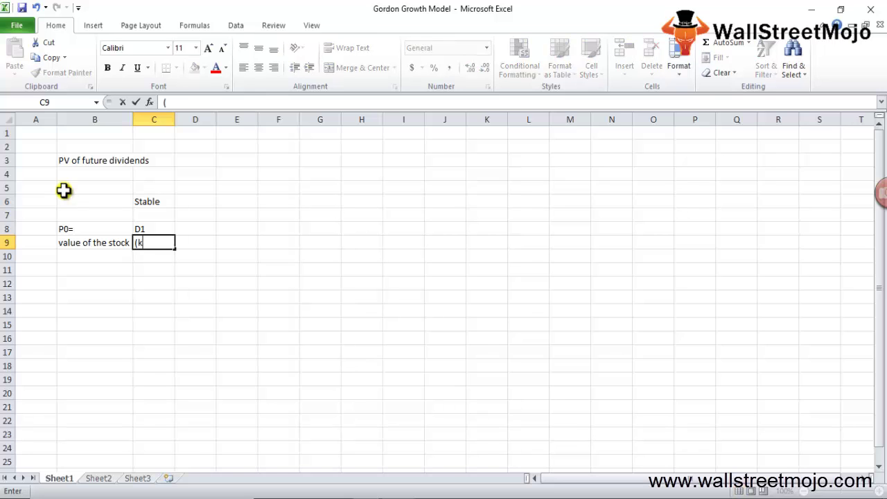
pyautogui.write('-g)')
pyautogui.hotkey('ctrl', 'Return')
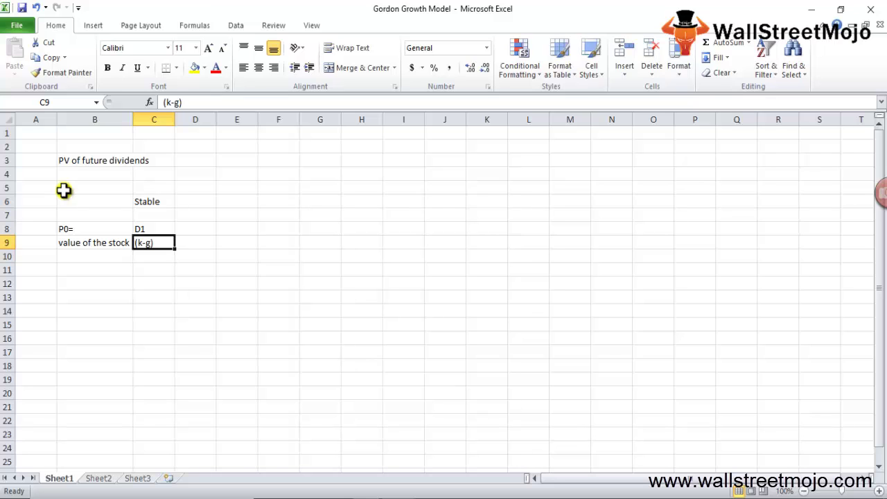
# Review the formula's numerator in C8 and the k and g terms of the denominator in C9
pyautogui.press('Up')
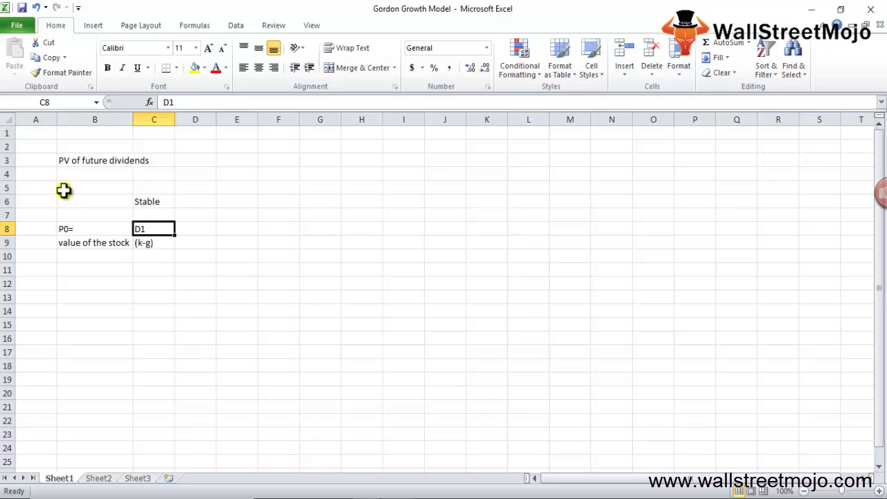
pyautogui.press('Down')
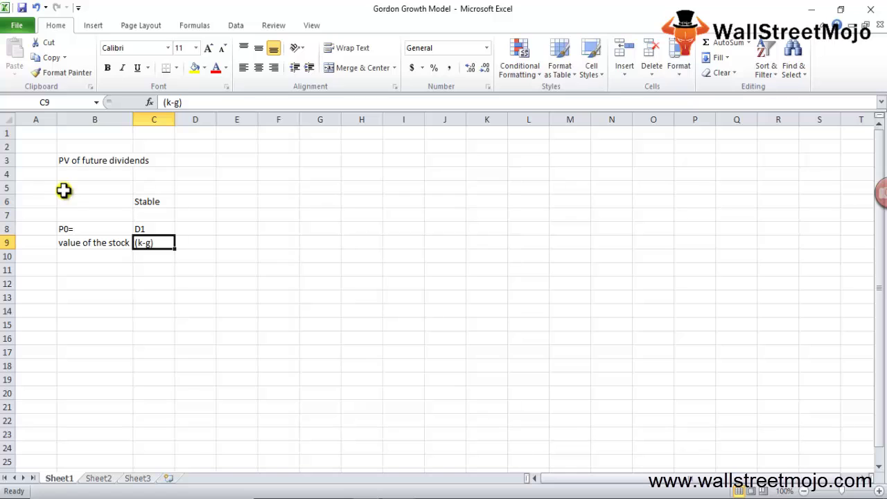
pyautogui.press('F2')
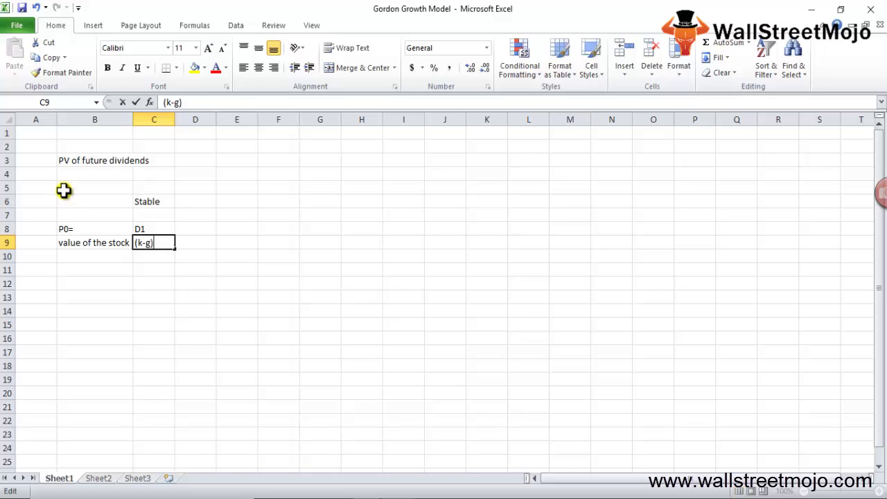
pyautogui.press('Left')
pyautogui.press('Left')
pyautogui.press('Left')
pyautogui.press('Left')
pyautogui.press('Right')
pyautogui.press('Right')
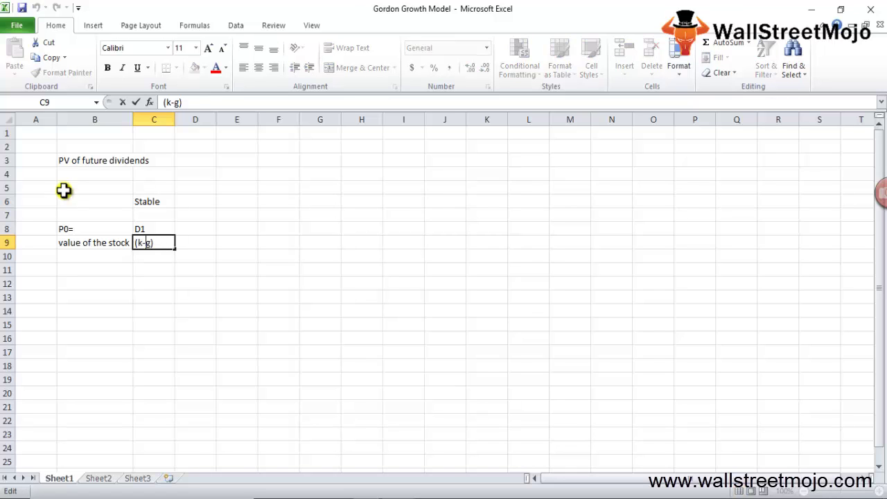
pyautogui.hotkey('shift', 'Right')
pyautogui.hotkey('shift', 'Right')
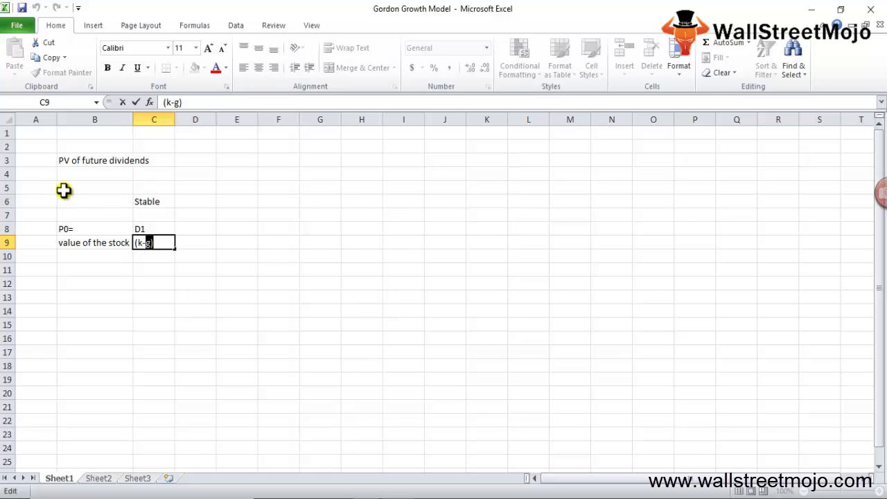
pyautogui.press('Return')
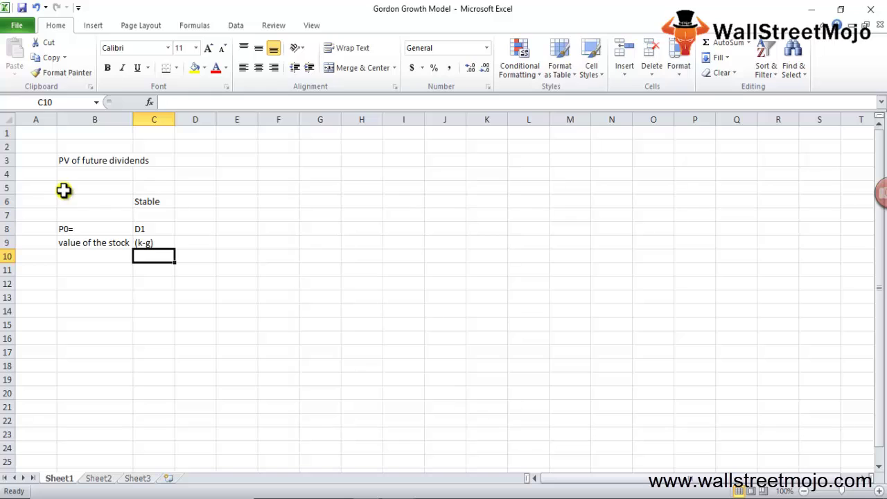
# Start the example row by entering the company name ABC in cell C12 and the amount $5 in D12
pyautogui.press('Down')
pyautogui.press('Down')
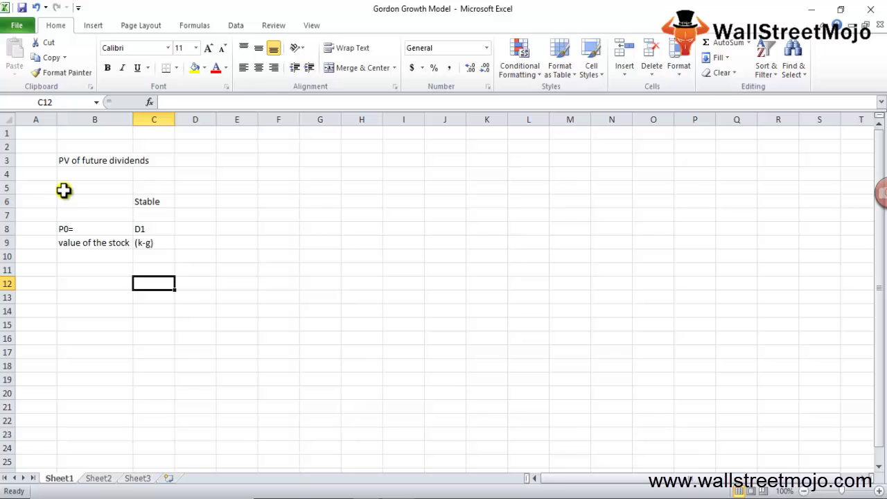
pyautogui.write('ABC')
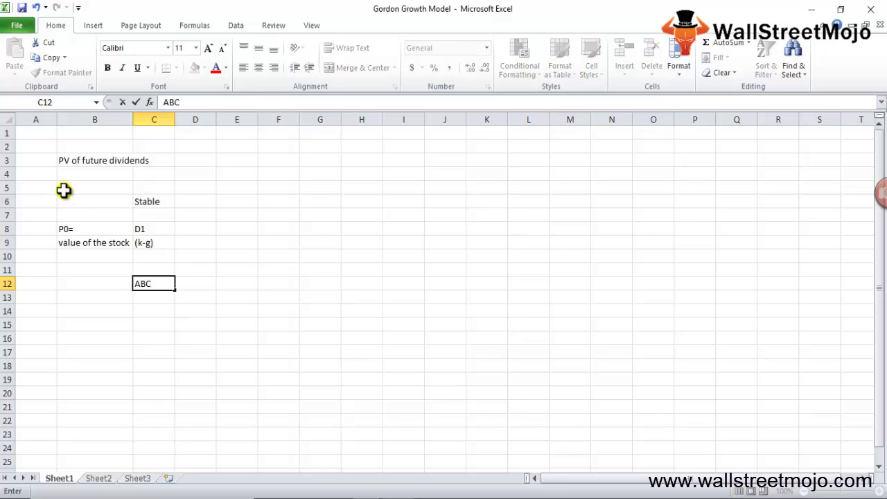
pyautogui.press('Return')
pyautogui.press('Up')
pyautogui.press('Right')
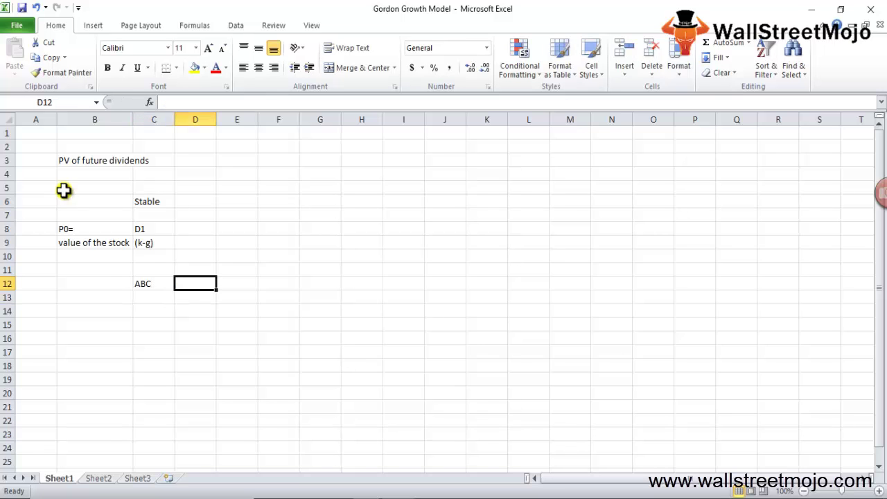
pyautogui.write('$5')
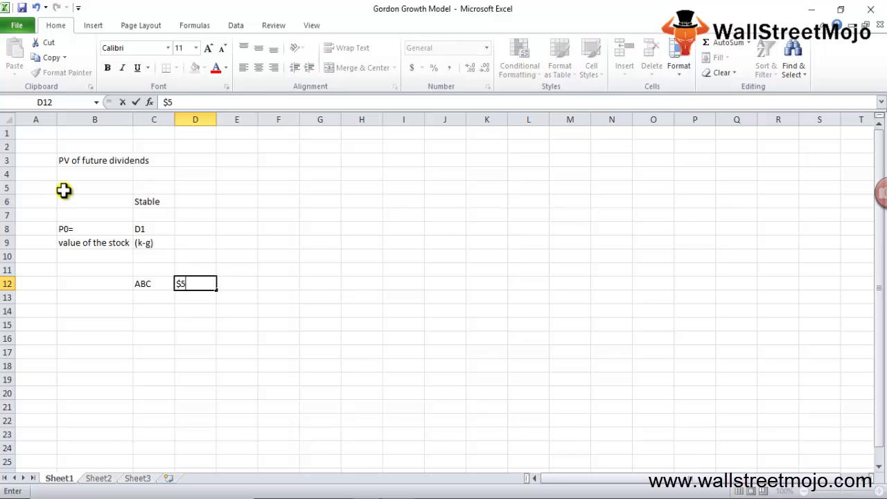
pyautogui.press('Return')
pyautogui.press('Up')
pyautogui.press('Right')
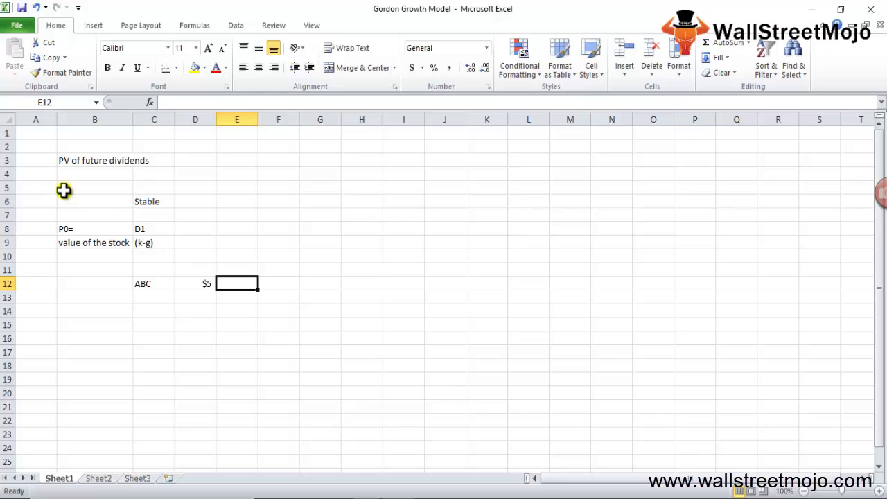
# Continue the ABC example row with 3% in E12, the label WACC in F12 and 8% in G12
pyautogui.write('3%')
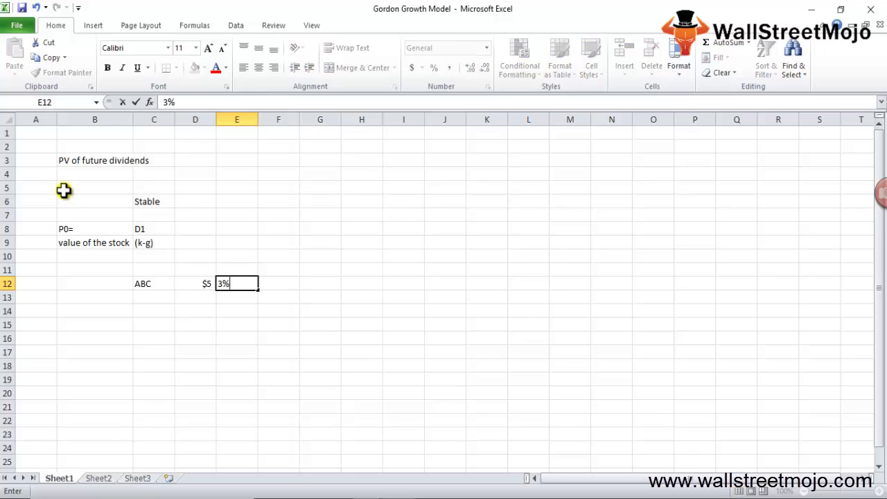
pyautogui.press('Return')
pyautogui.press('Up')
pyautogui.press('Right')
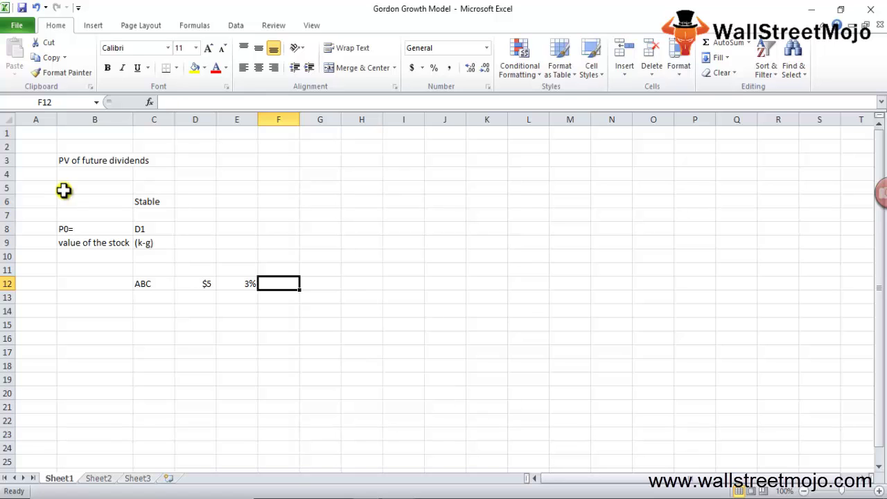
pyautogui.write('WACC')
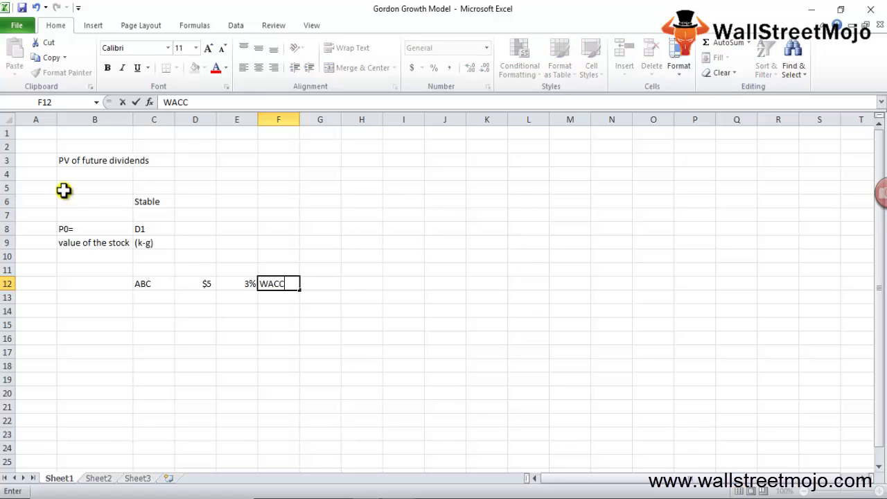
pyautogui.press('Right')
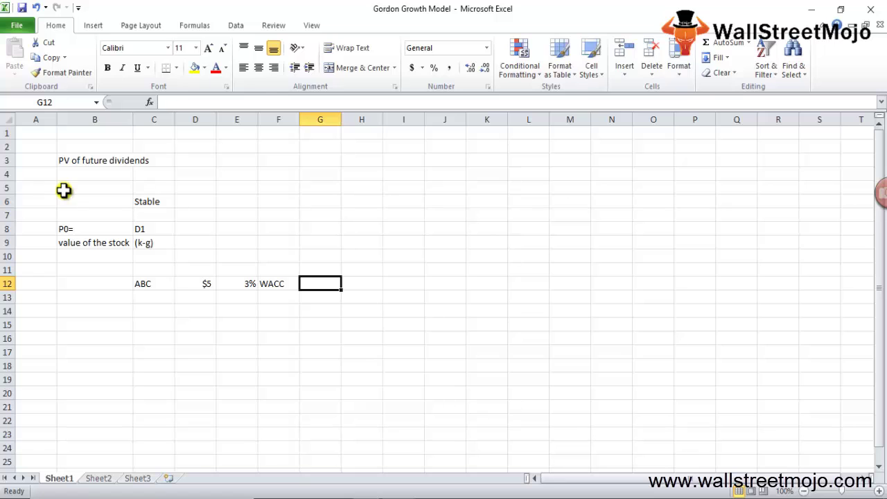
pyautogui.write('8%')
pyautogui.press('Return')
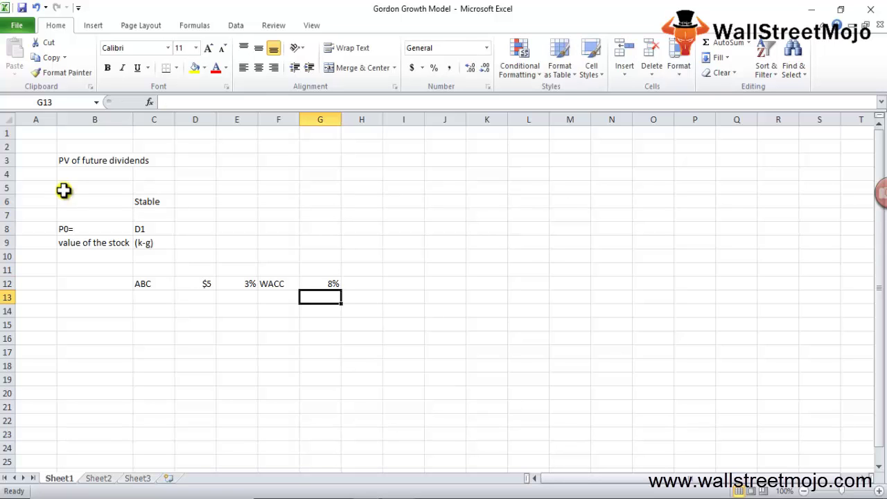
# Clear the WACC label from cell F12 in the example row
pyautogui.press('Up')
pyautogui.press('Left')
pyautogui.press('Left')
pyautogui.press('Left')
pyautogui.hotkey('shift', 'Right')
pyautogui.hotkey('shift', 'Right')
pyautogui.press('Down')
pyautogui.press('Right')
pyautogui.press('Up')
pyautogui.press('Right')
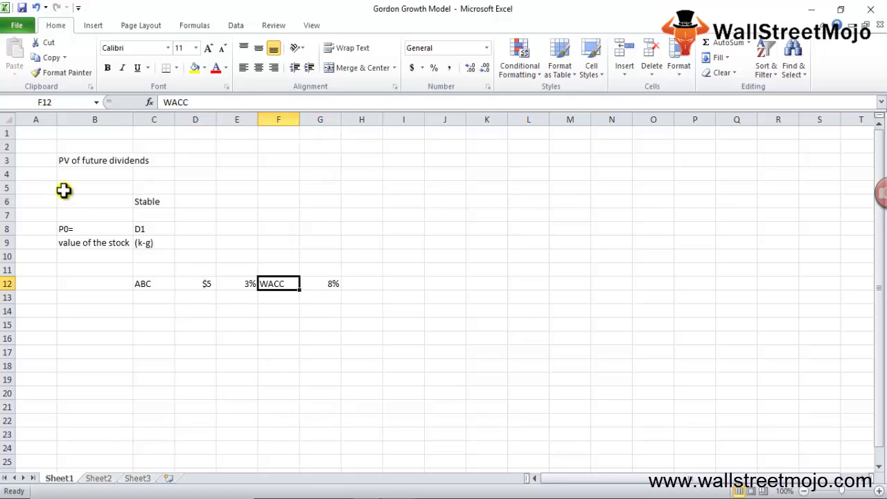
pyautogui.press('Delete')
# Enter the label D1 in cell D15 to start the list of formula inputs below the example row
pyautogui.press('Down')
pyautogui.press('Left')
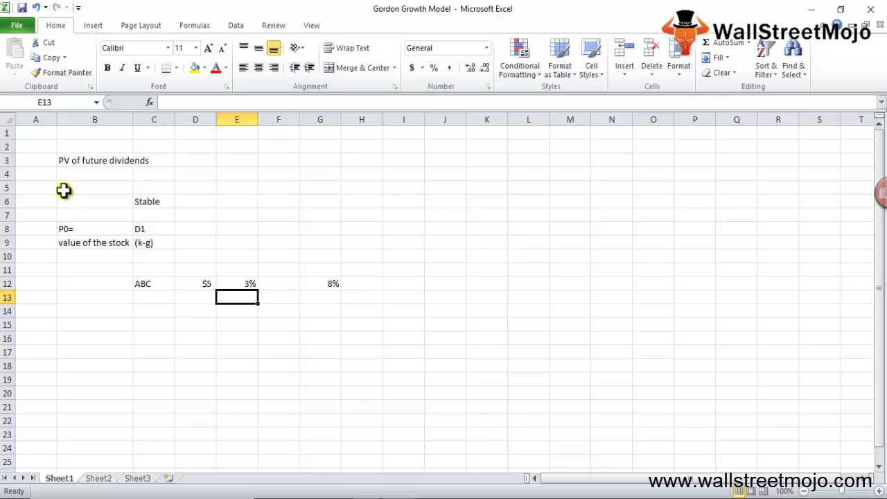
pyautogui.press('Down')
pyautogui.press('Down')
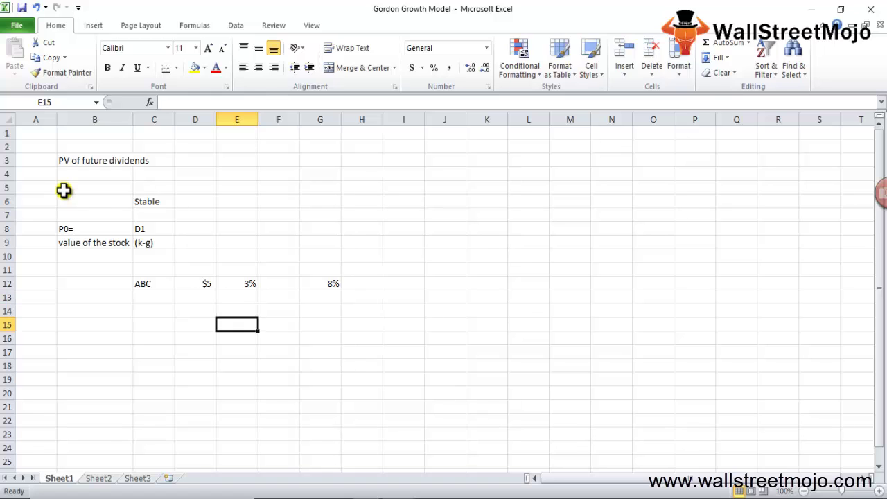
pyautogui.press('Left')
pyautogui.write('Ne')
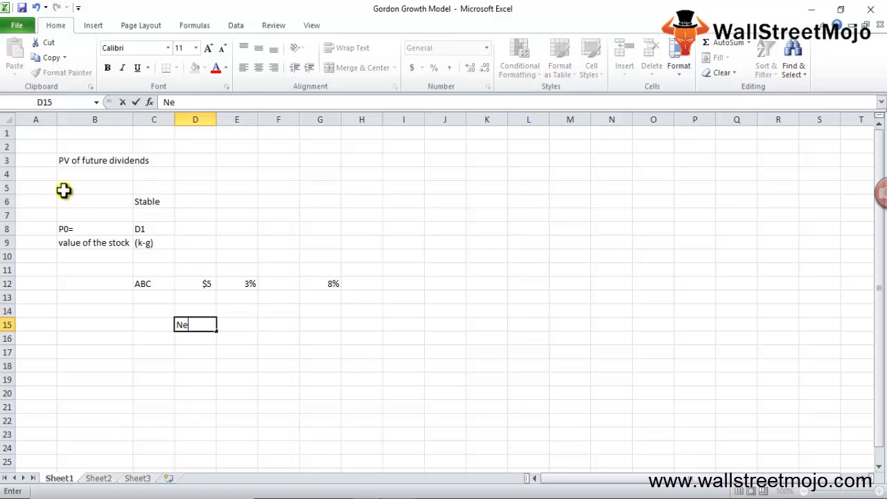
pyautogui.write('xt')
pyautogui.press('BackSpace')
pyautogui.press('BackSpace')
pyautogui.press('BackSpace')
pyautogui.press('BackSpace')
pyautogui.write('D1')
pyautogui.press('Return')
# Bring the ABC dividend amount of 5 from D12 into cell E15
pyautogui.press('Up')
pyautogui.press('Right')
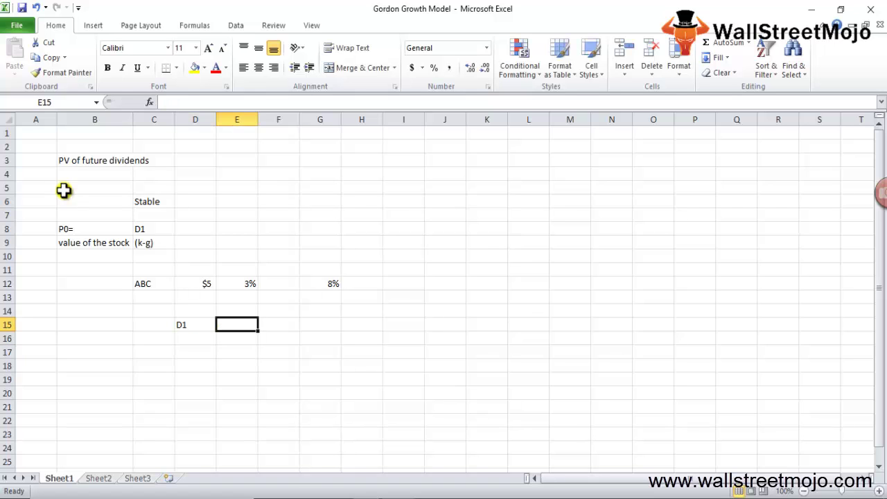
pyautogui.write('=D12')
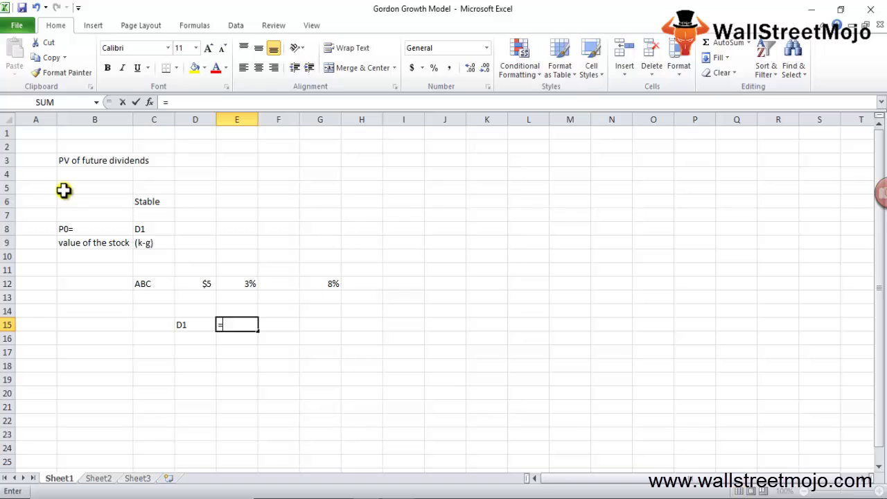
pyautogui.press('Return')
# Add the label ROR in D16 with its value 8% in E16
pyautogui.press('Left')
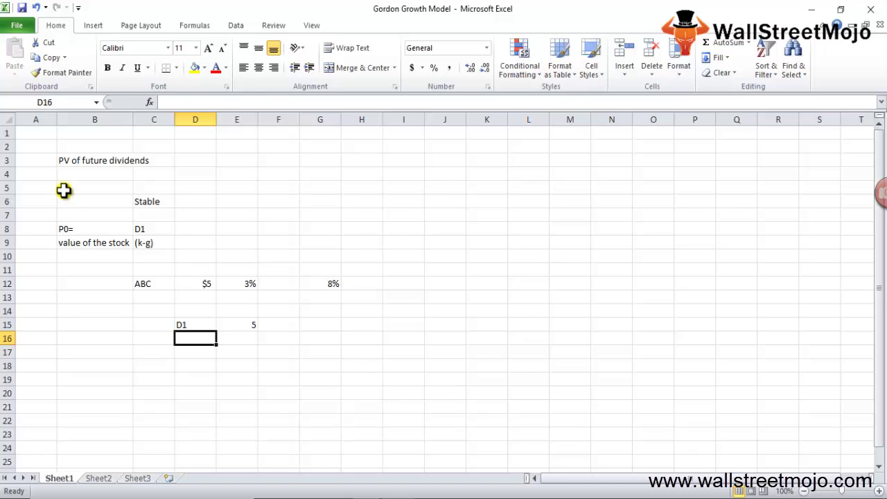
pyautogui.write('ROR')
pyautogui.press('Return')
pyautogui.press('Up')
pyautogui.press('Right')
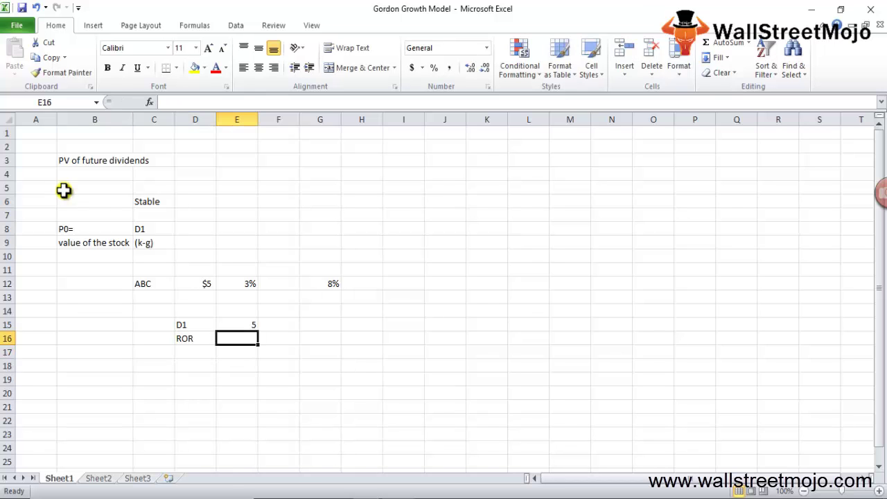
pyautogui.write('8%')
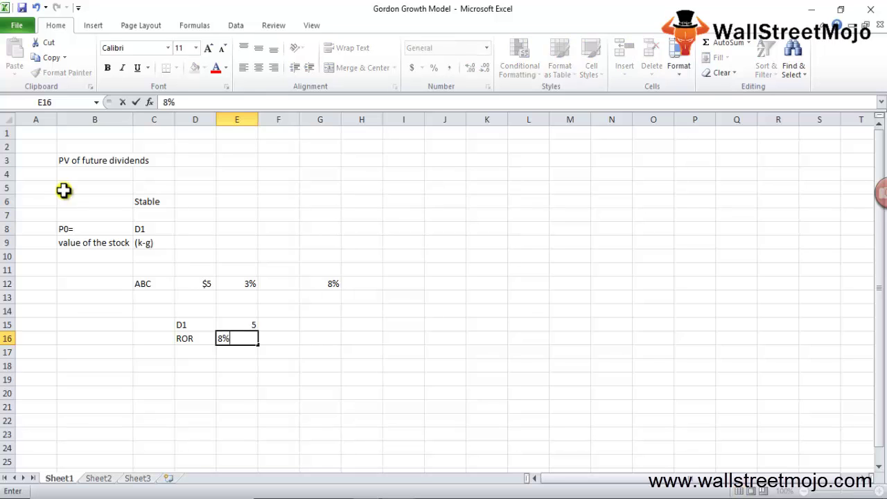
pyautogui.hotkey('ctrl', 'Return')
# Add the growth label G in D17 with its value 3% in E17
pyautogui.press('Down')
pyautogui.press('Left')
pyautogui.write('G')
pyautogui.press('Right')
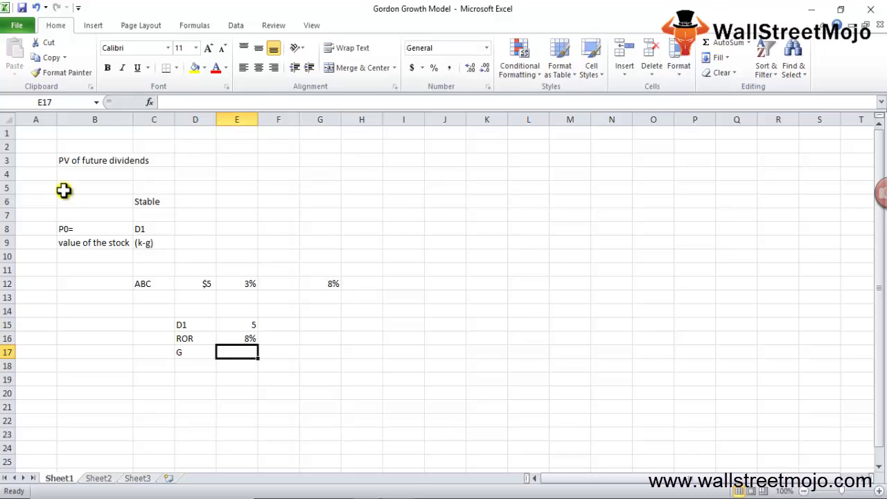
pyautogui.write('3%')
pyautogui.press('Return')
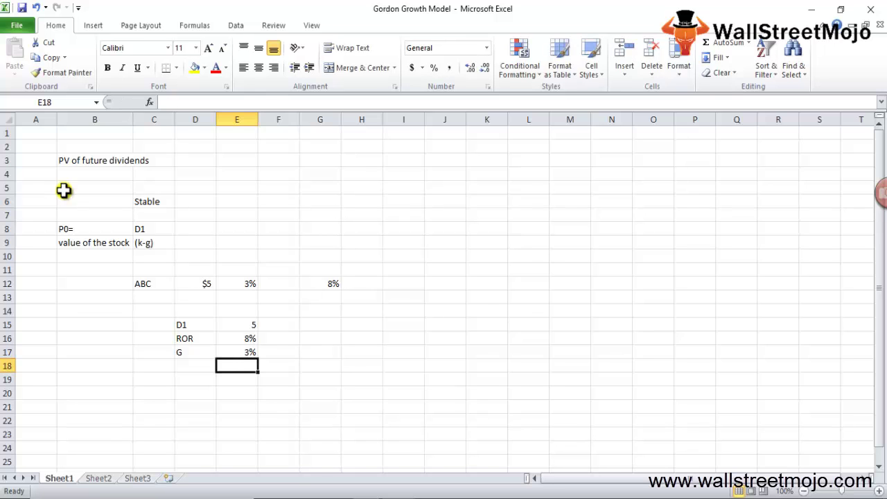
# Add the stock value label Po in D19 and enter its value 100 in E19
pyautogui.press('Down')
pyautogui.press('Left')
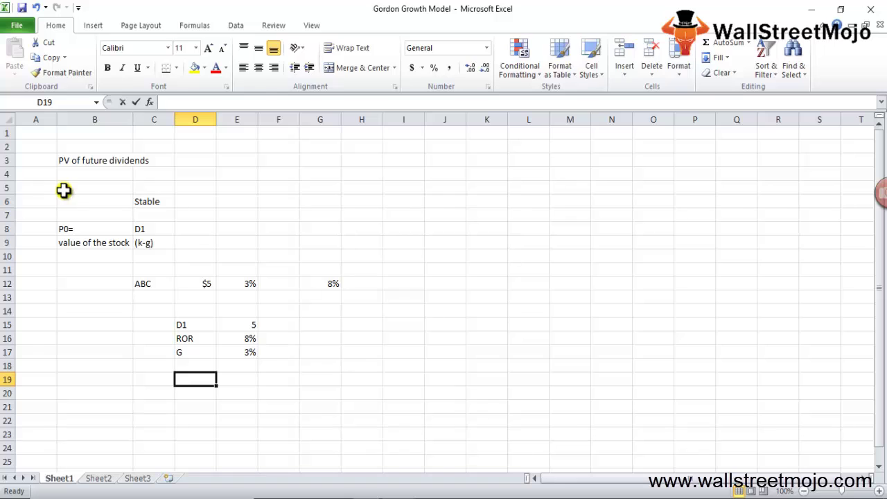
pyautogui.write('Po')
pyautogui.press('Right')
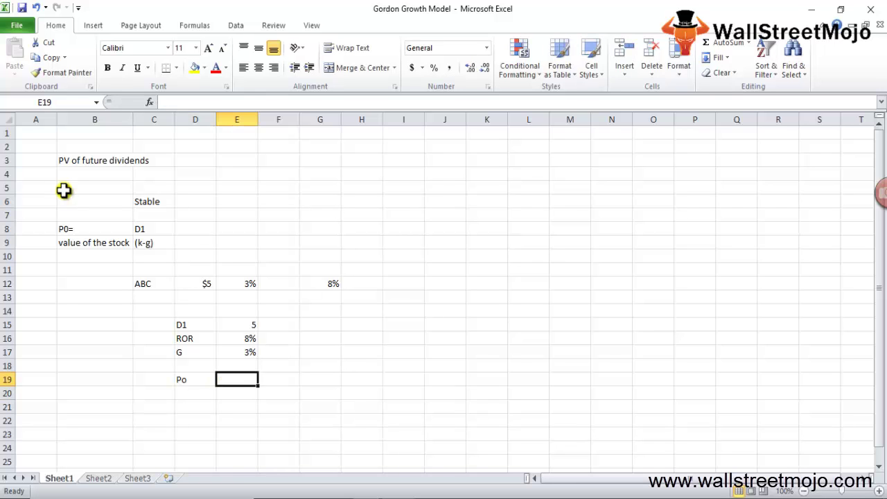
pyautogui.press('Up')
pyautogui.press('Up')
pyautogui.press('Up')
pyautogui.press('Up')
pyautogui.press('Down')
pyautogui.press('Down')
pyautogui.press('Down')
pyautogui.press('Down')
pyautogui.write('100')
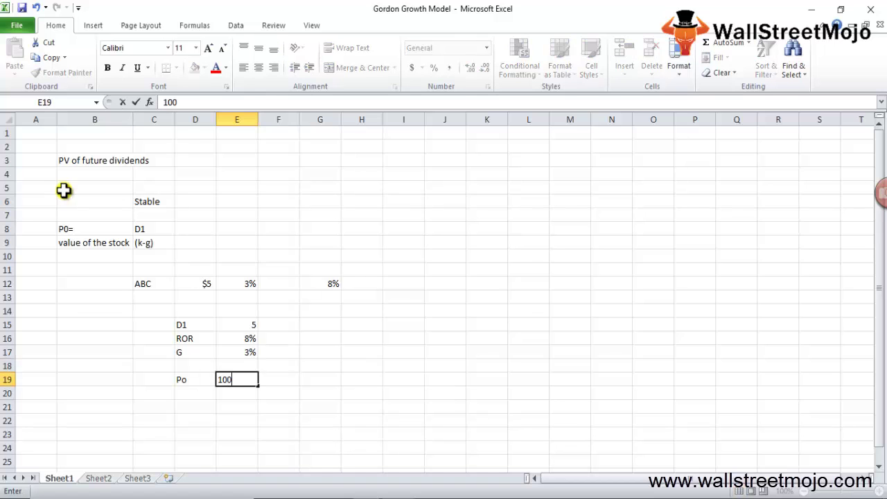
pyautogui.press('Return')
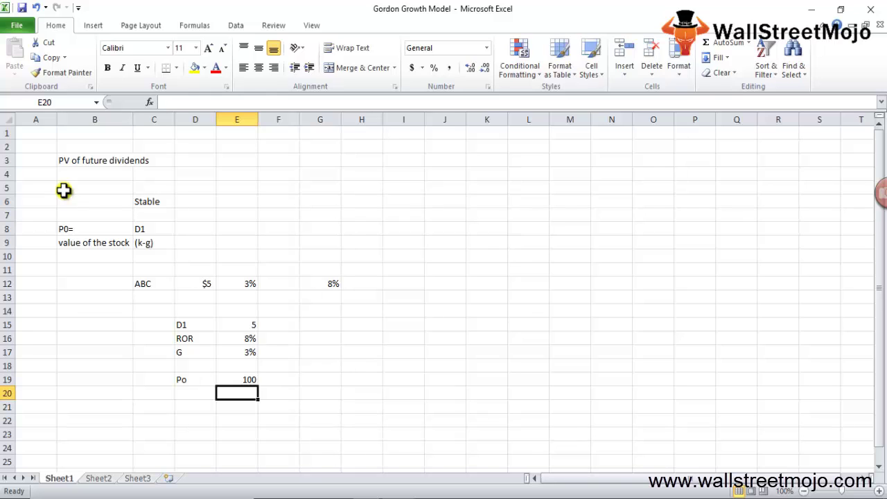
# Enter the comparison prices 70 in E18 and 120 in G18, in the row above Po
pyautogui.press('Up')
pyautogui.press('Up')
pyautogui.press('Up')
pyautogui.press('Up')
pyautogui.press('Down')
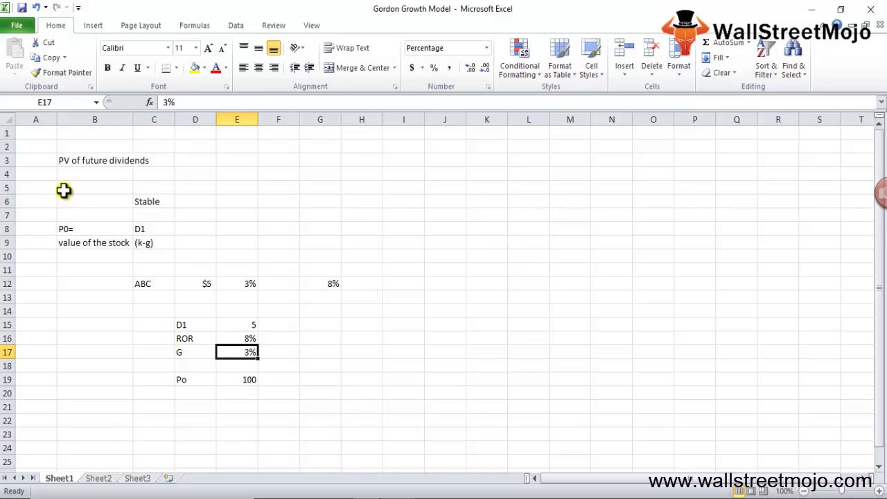
pyautogui.press('Down')
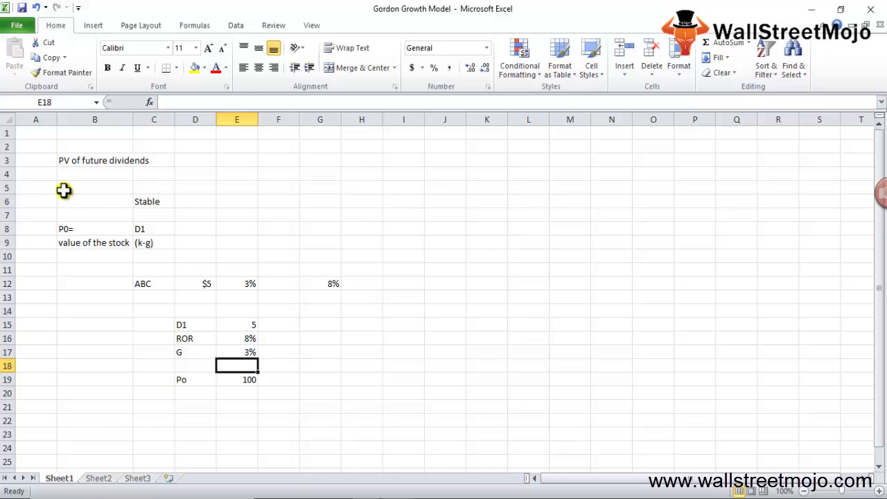
pyautogui.write('70')
pyautogui.press('Tab')
pyautogui.press('Tab')
pyautogui.write('120')
pyautogui.press('Return')
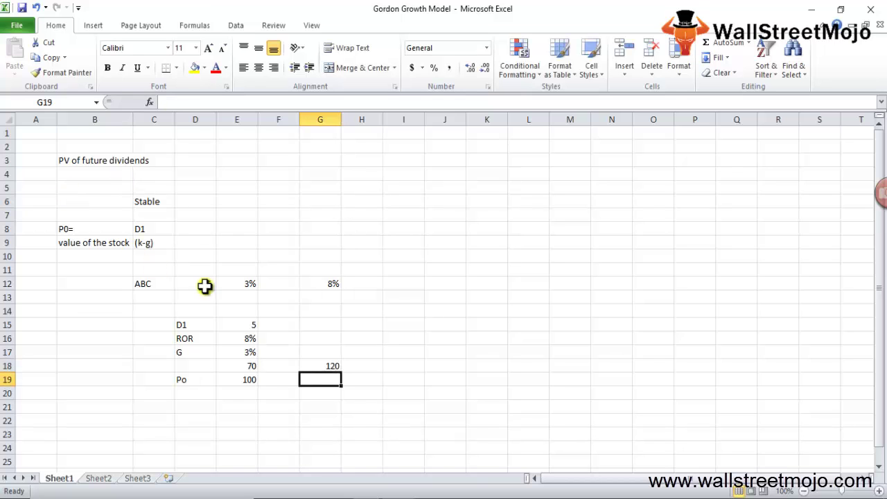
# Switch to the browser to examine the Walmart dividend chart on the WallStreetMojo Gordon Growth Model page, and return to the Excel workbook
pyautogui.click(381, 497)
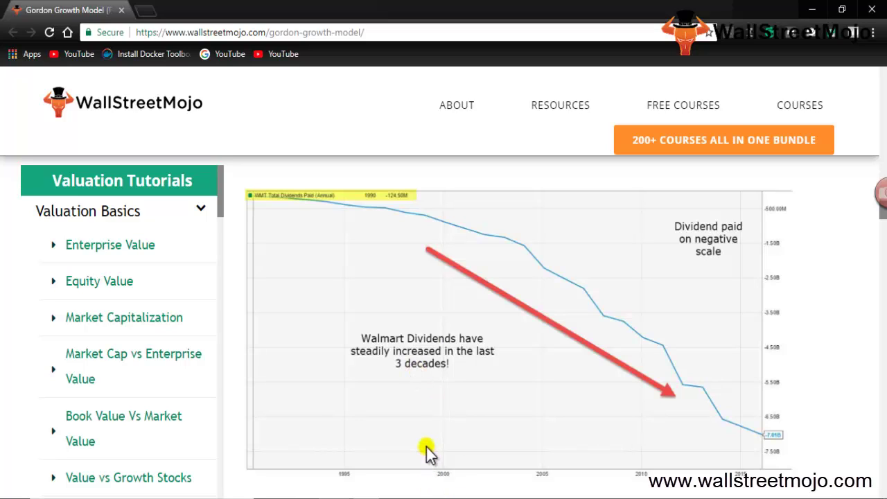
pyautogui.click(402, 489)
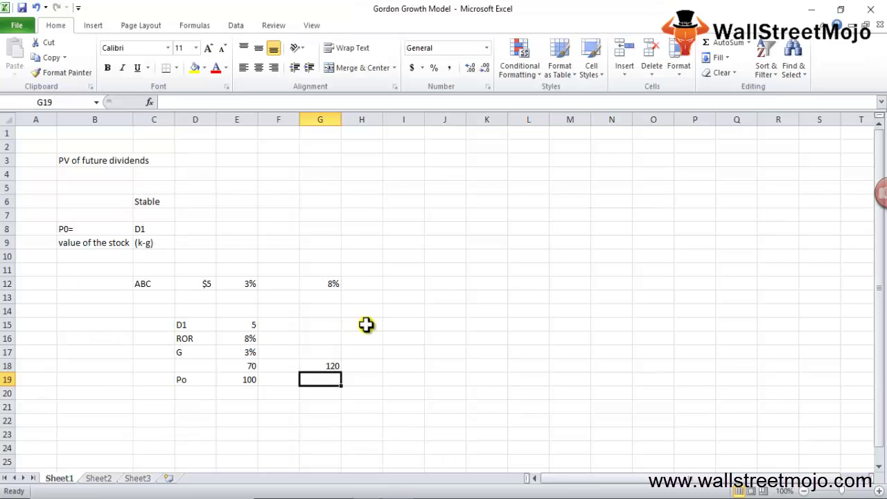
# On Sheet2, enter the label D0 in D4 with its value 12 in E4
pyautogui.click(98, 478)
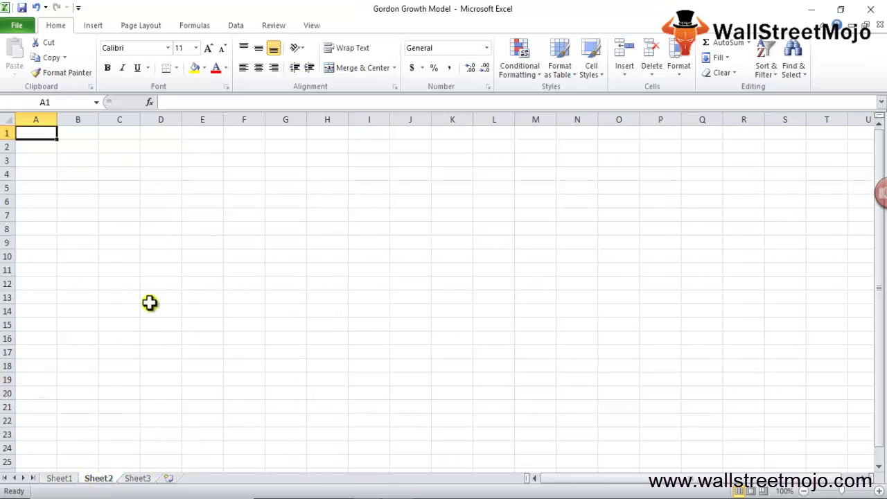
pyautogui.click(158, 172)
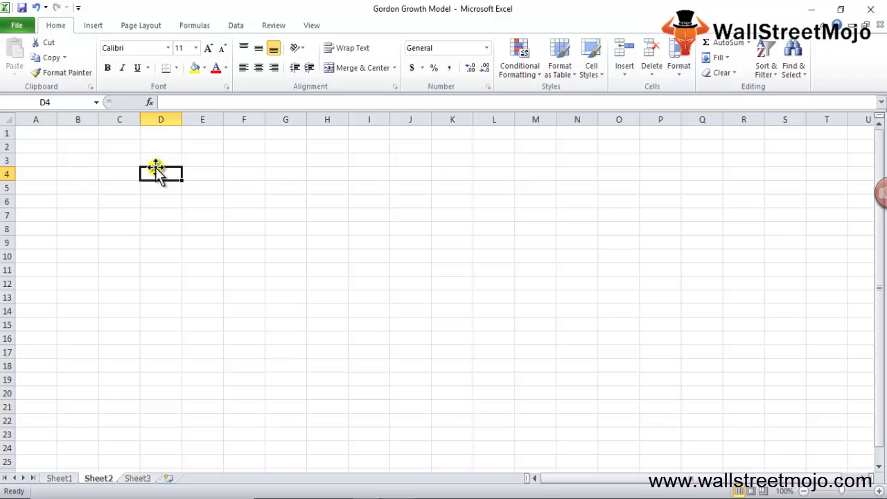
pyautogui.write('D0')
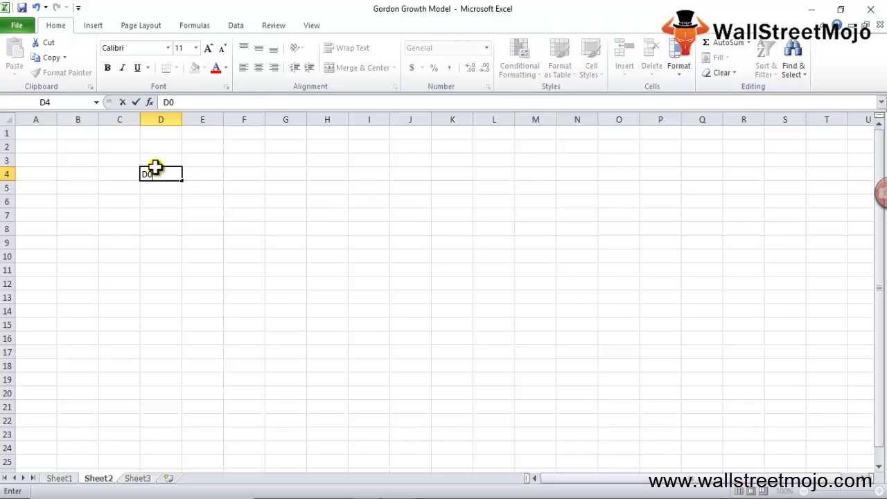
pyautogui.press('Return')
pyautogui.press('Up')
pyautogui.press('Right')
pyautogui.write('12')
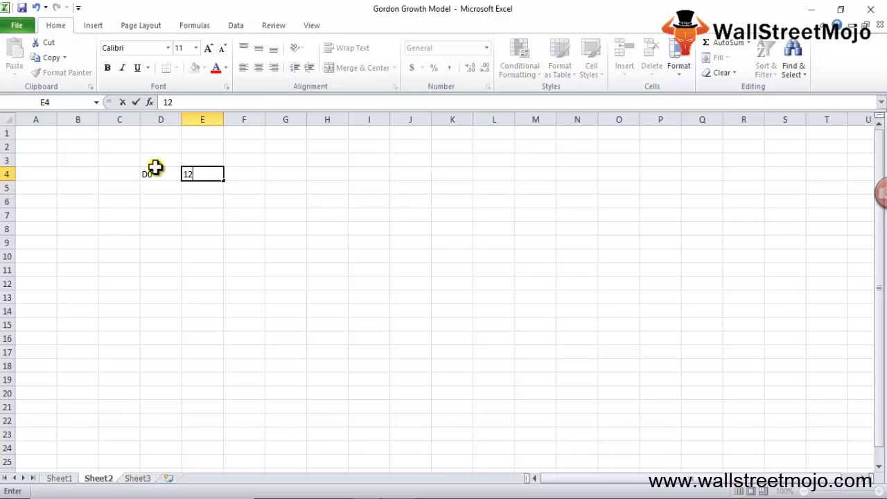
pyautogui.press('Return')
# Add the growth label G in D5 with the rate 20% in E5
pyautogui.press('Left')
pyautogui.write('G')
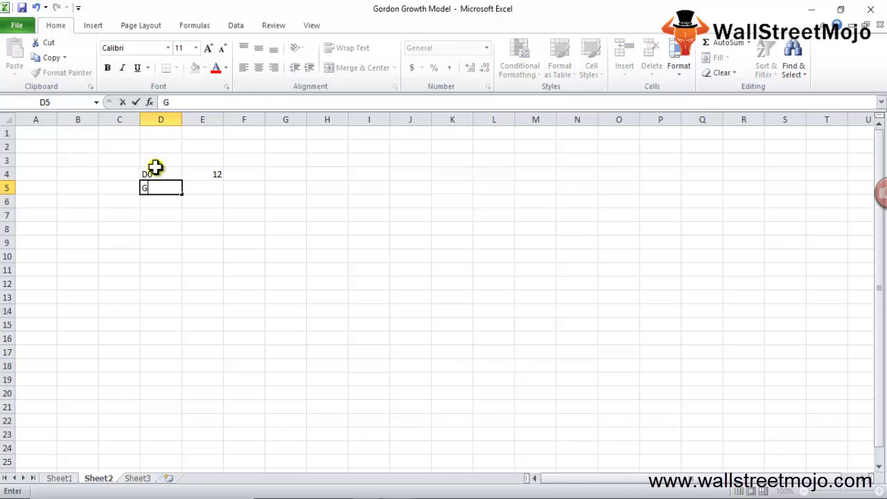
pyautogui.press('Tab')
pyautogui.write('20%')
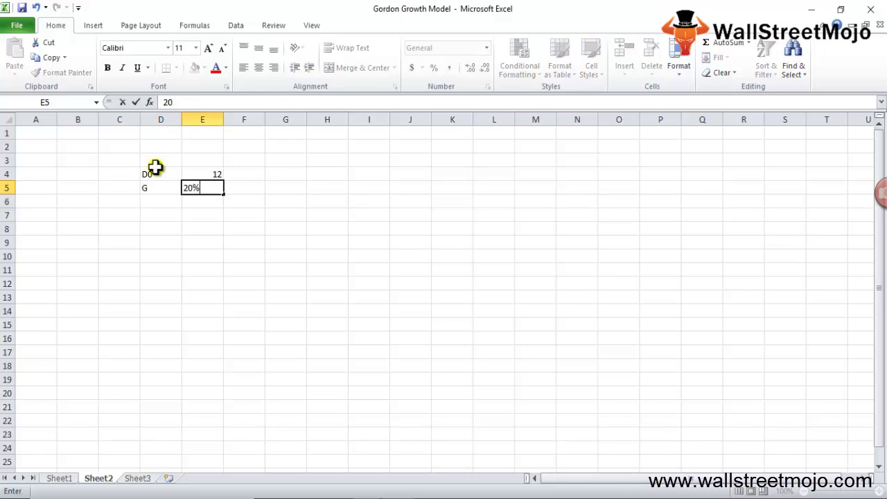
pyautogui.press('Return')
pyautogui.press('Left')
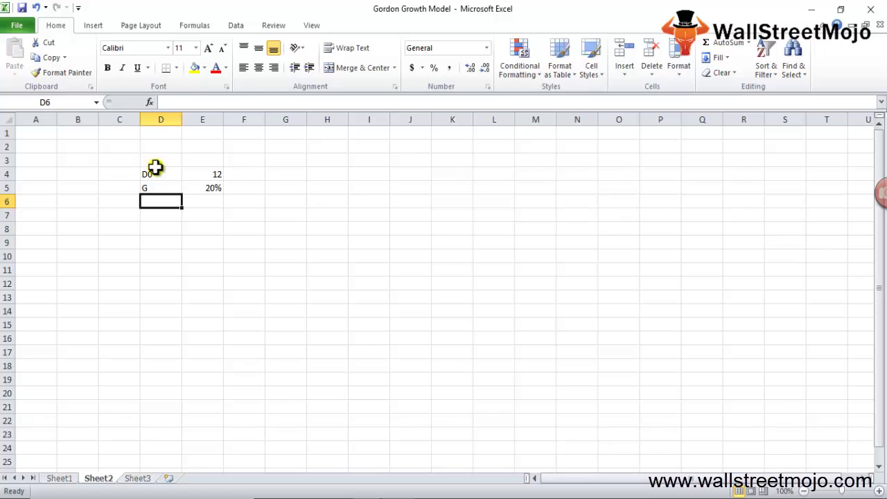
# Extend the growth label in D5 to read "G ( 4 y)"
pyautogui.press('Up')
pyautogui.press('F2')
pyautogui.write('(')
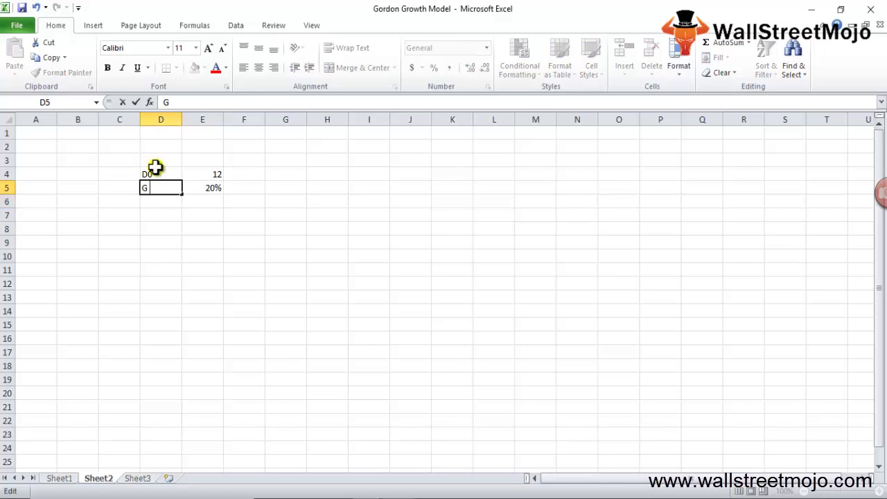
pyautogui.write(' 4 y')
pyautogui.write('ars')
pyautogui.press('BackSpace')
pyautogui.press('BackSpace')
pyautogui.press('BackSpace')
pyautogui.write(')')
pyautogui.press('Return')
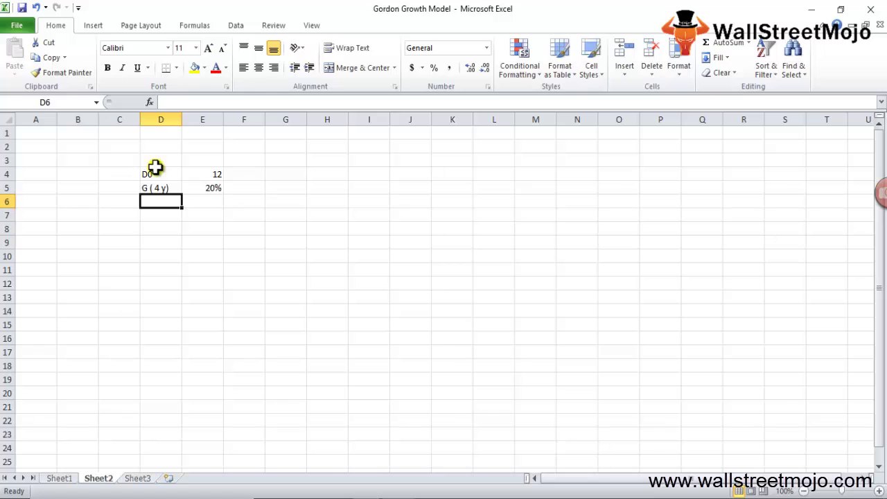
# Add a second growth label "G (next 4 y)" in cell D6
pyautogui.write('G ( 4 y)')
pyautogui.press('F2')
pyautogui.press('Left')
pyautogui.press('Left')
pyautogui.press('Left')
pyautogui.press('Left')
pyautogui.write('next')
pyautogui.press('Tab')
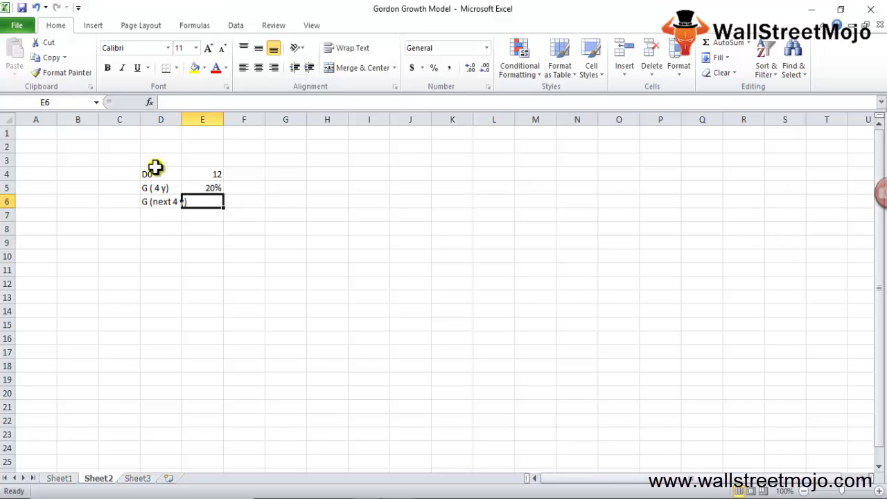
# Enter 8% in E6 for the second growth rate and add the label "cost of equity" in D7 with 15% in E7
pyautogui.write('8%')
pyautogui.press('Left')
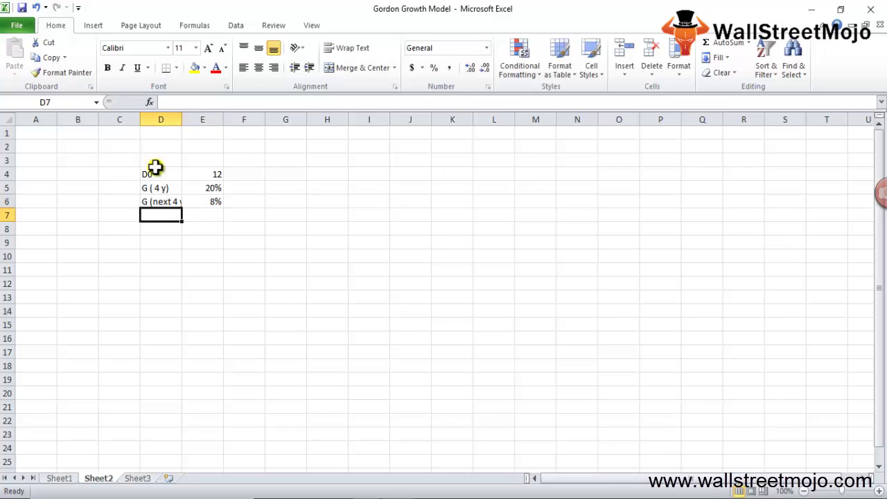
pyautogui.write('cs')
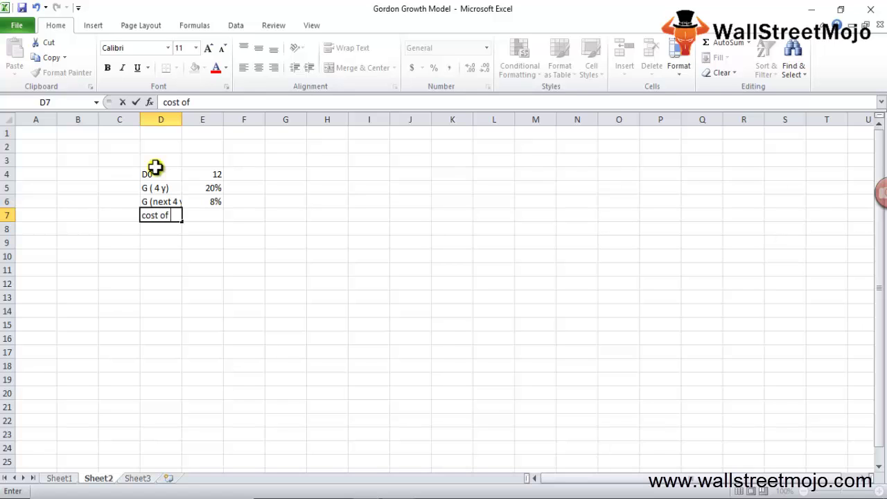
pyautogui.press('Return')
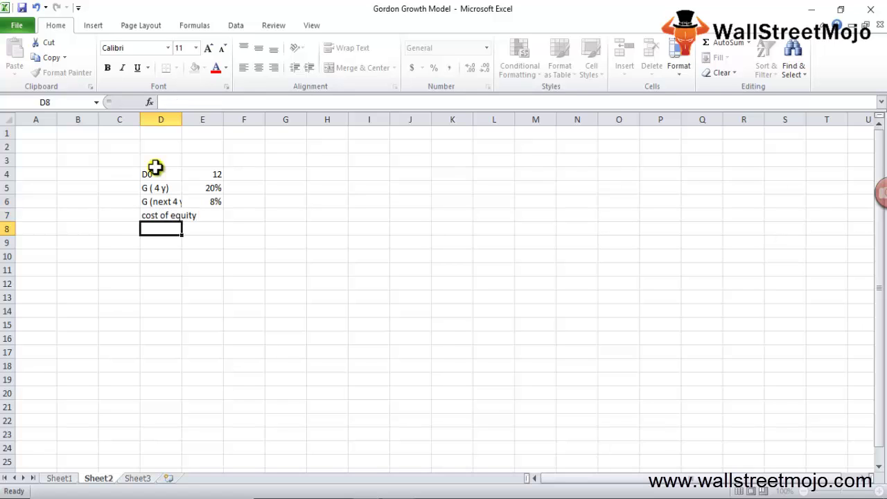
pyautogui.press('Up')
pyautogui.press('Right')
pyautogui.write('15%')
pyautogui.press('Return')
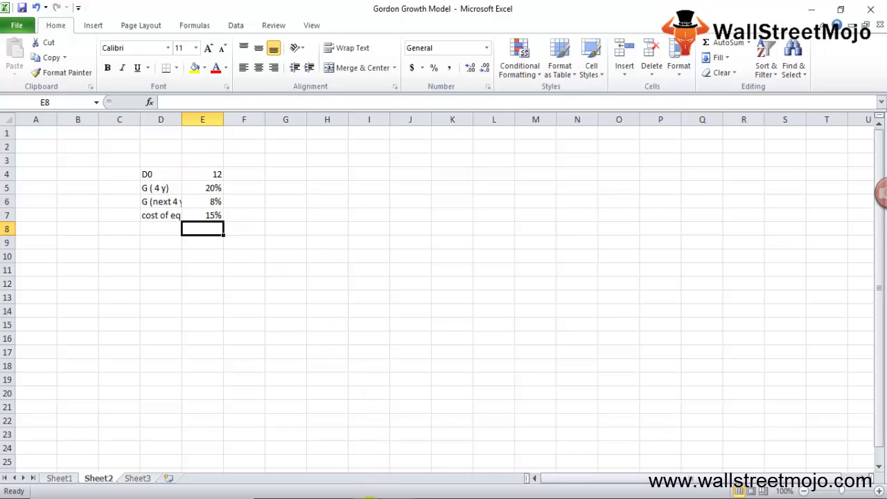
# Switch to the Gordon Growth Model article in the browser and read Step 1 on calculating the high-growth dividends until 2020
pyautogui.click(372, 497)
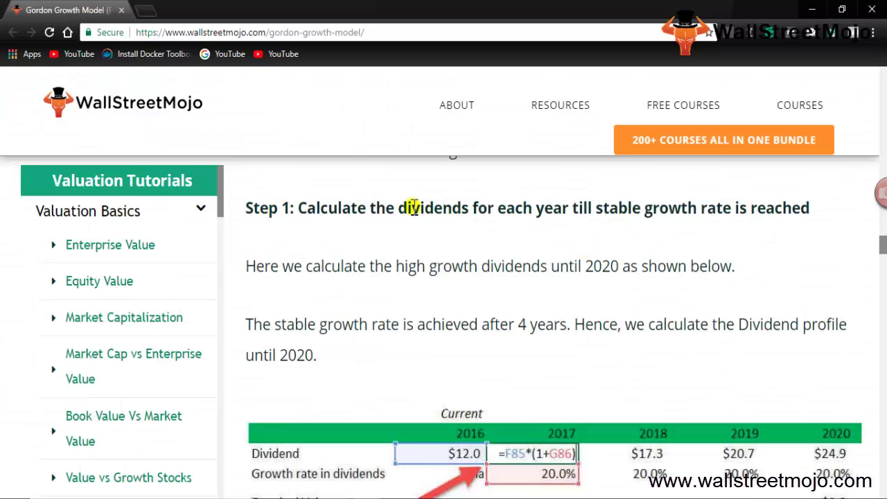
pyautogui.moveTo(498, 209); pyautogui.dragTo(813, 223)
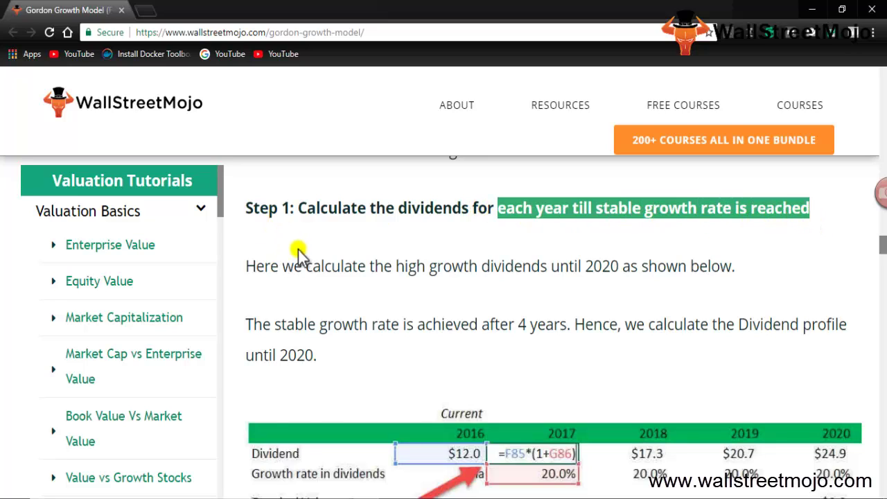
pyautogui.moveTo(404, 266); pyautogui.dragTo(630, 266)
pyautogui.scroll(-1, 441, 327)
pyautogui.scroll(-1, 442, 328)
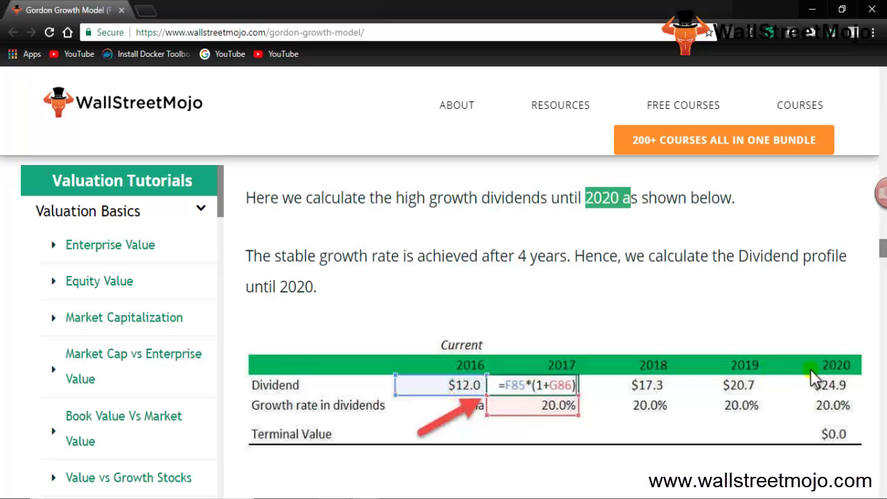
# Read Step 2 of the article, examining the terminal value formula at the end of the high growth phase and its Excel example
pyautogui.scroll(-6, 786, 406)
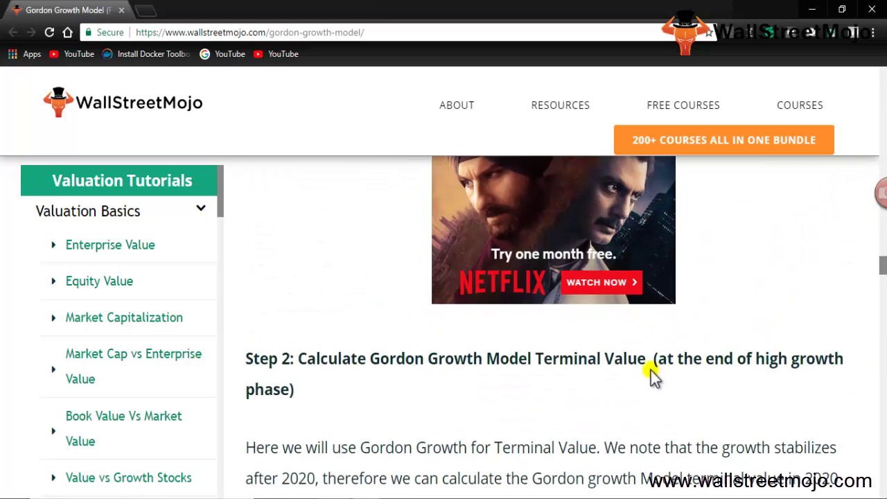
pyautogui.scroll(-1, 650, 369)
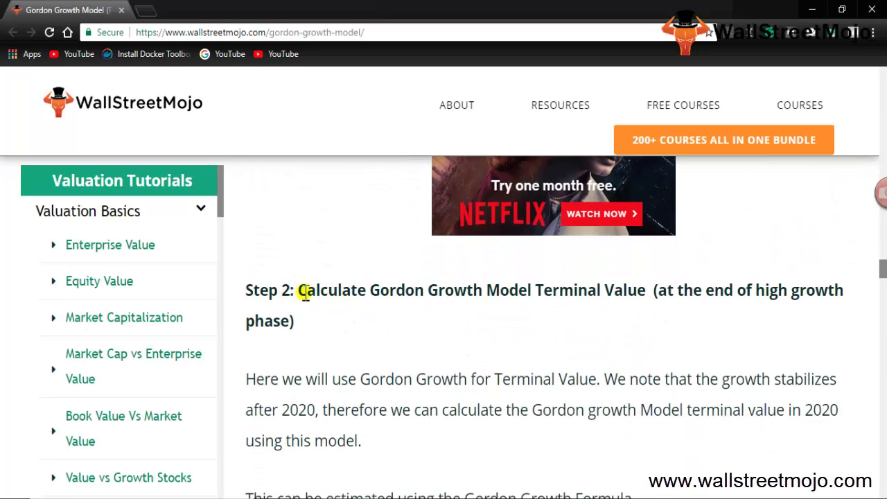
pyautogui.moveTo(527, 291); pyautogui.dragTo(668, 306)
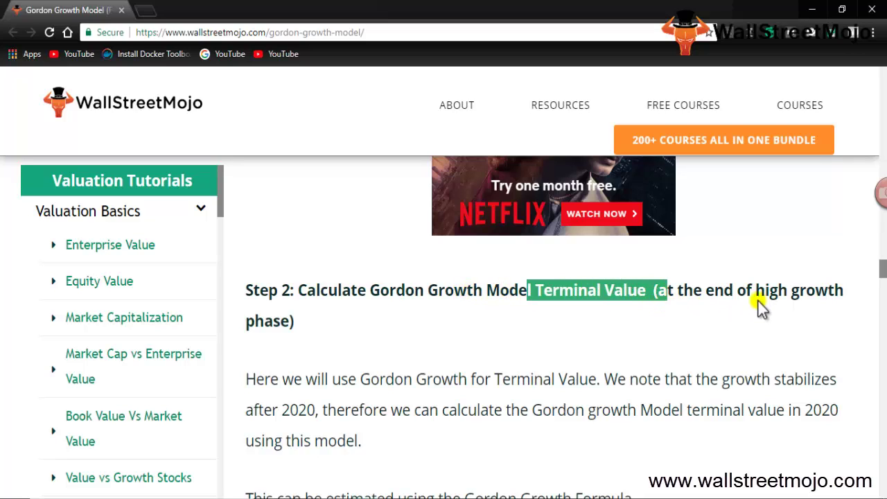
pyautogui.moveTo(753, 290); pyautogui.dragTo(834, 290)
pyautogui.scroll(-1, 392, 367)
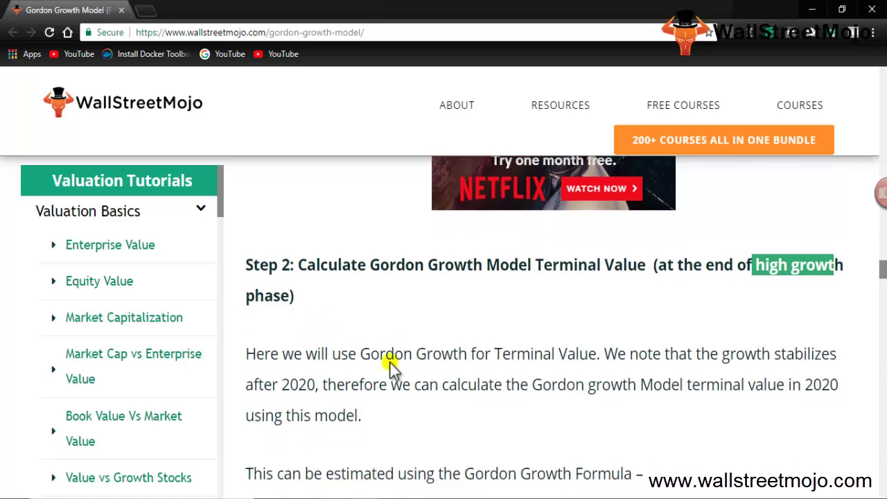
pyautogui.scroll(-3, 392, 368)
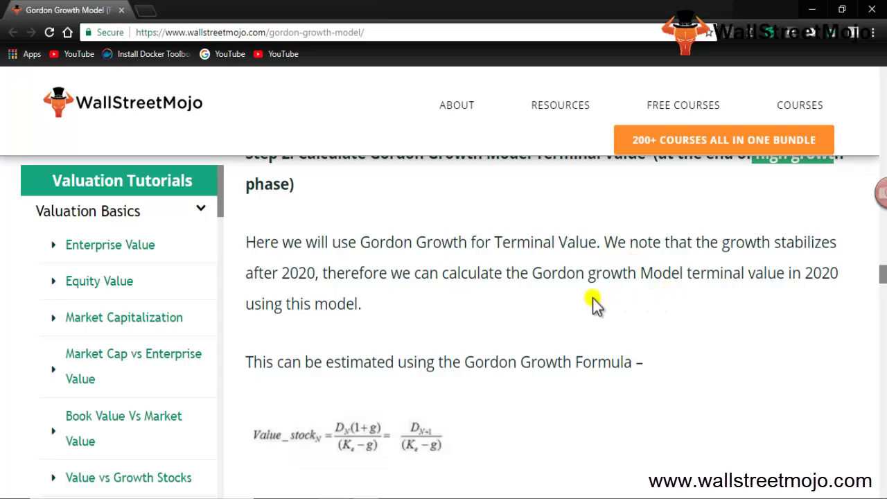
pyautogui.moveTo(683, 274); pyautogui.dragTo(842, 274)
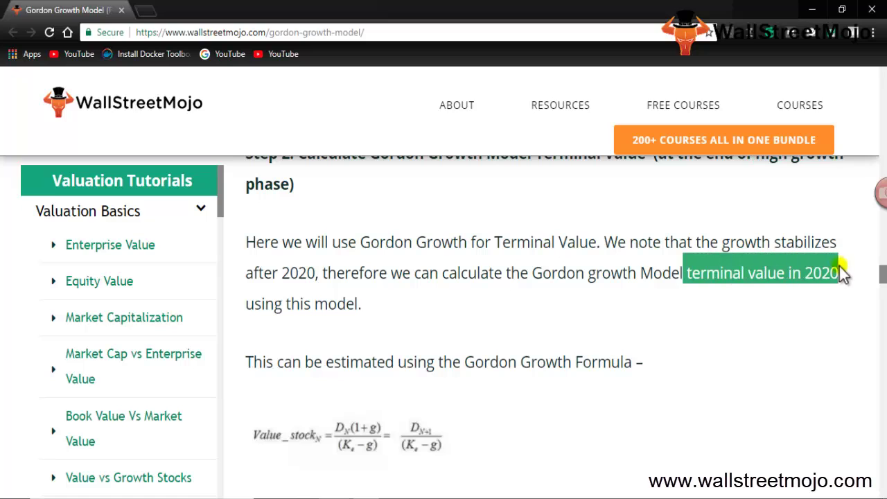
pyautogui.scroll(-3, 382, 289)
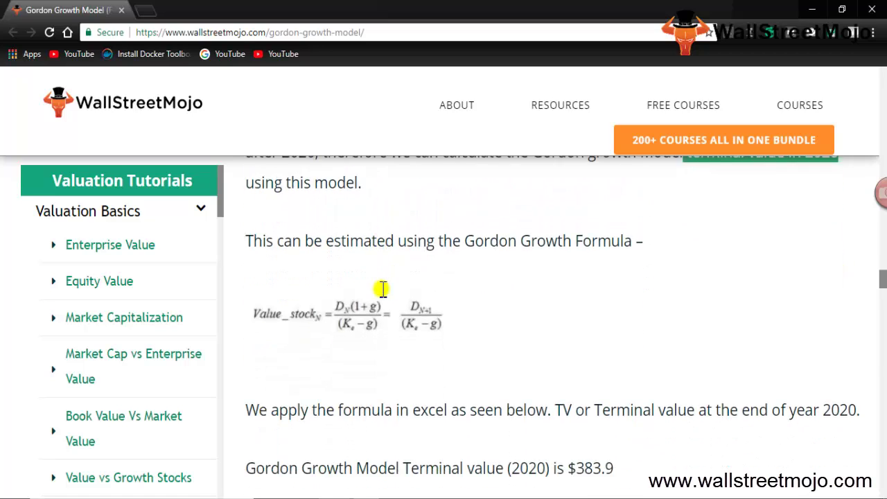
pyautogui.scroll(-1, 381, 288)
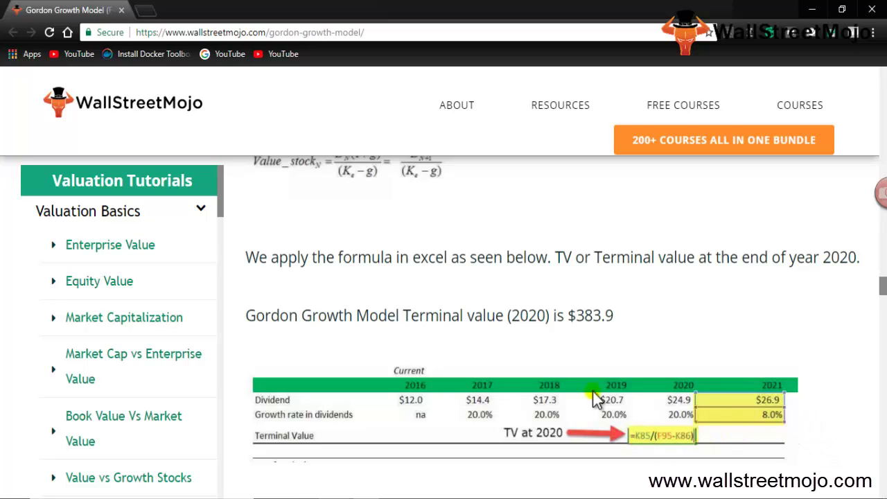
pyautogui.moveTo(576, 315); pyautogui.dragTo(614, 315)
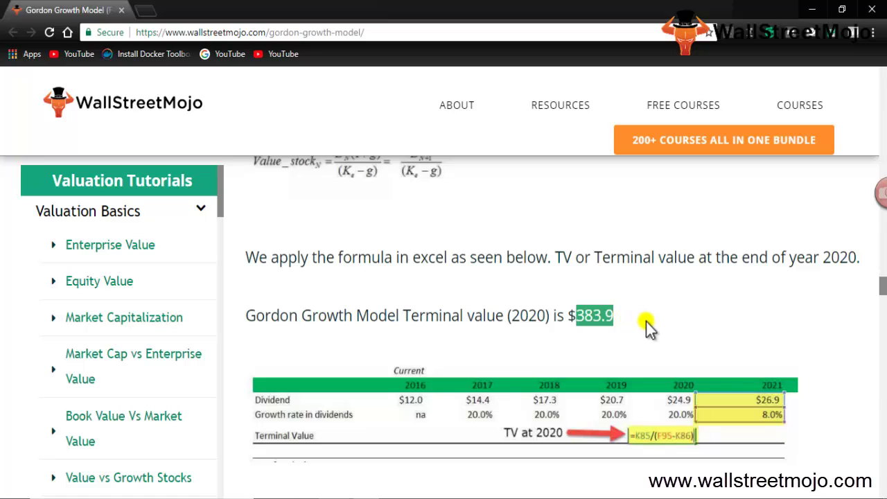
# Read Steps 3 and 4 of the article on the present values of the projected dividends and of the terminal value
pyautogui.scroll(-4, 648, 324)
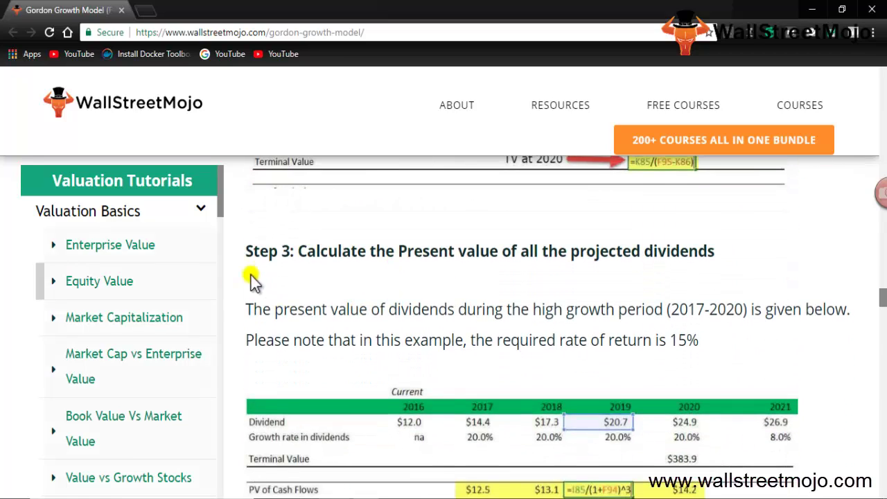
pyautogui.moveTo(398, 253); pyautogui.dragTo(712, 253)
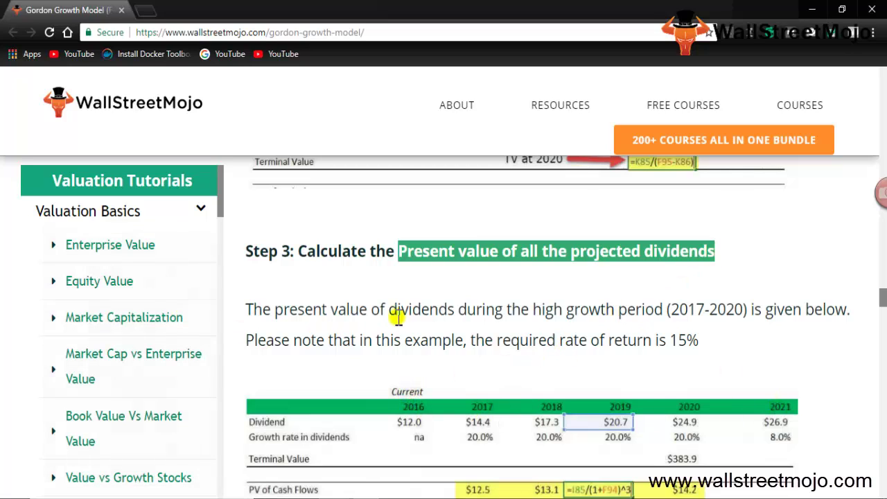
pyautogui.moveTo(534, 309); pyautogui.dragTo(755, 309)
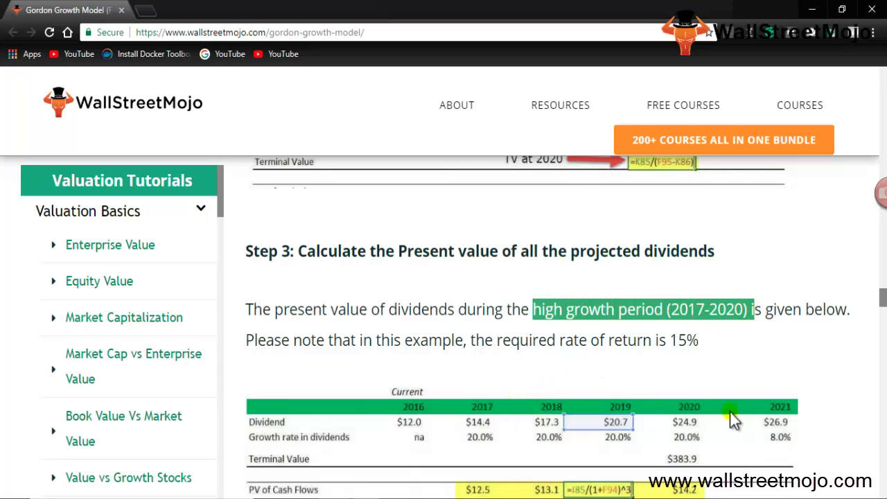
pyautogui.scroll(-2, 729, 411)
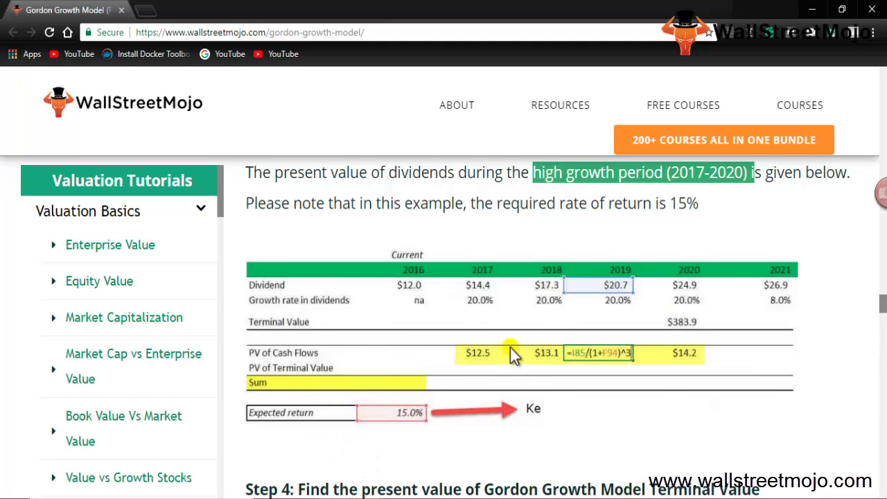
pyautogui.scroll(-3, 510, 352)
pyautogui.scroll(-2, 456, 345)
pyautogui.scroll(1, 405, 293)
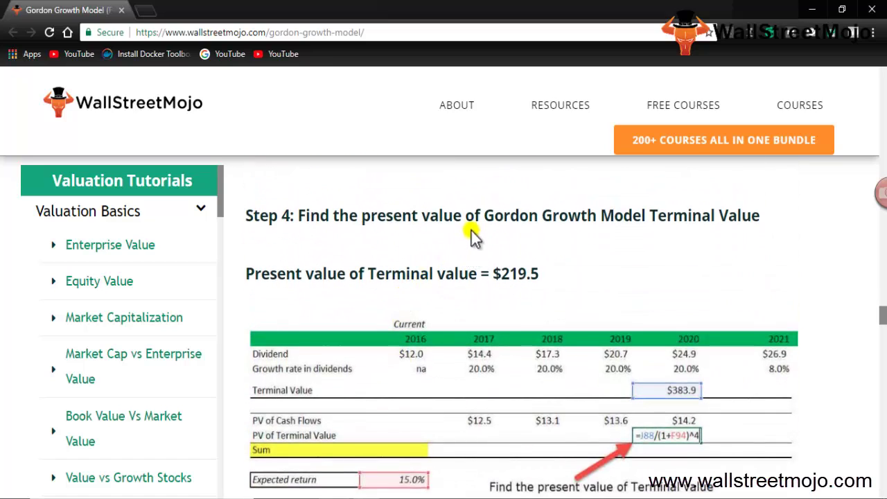
pyautogui.moveTo(495, 215); pyautogui.dragTo(768, 219)
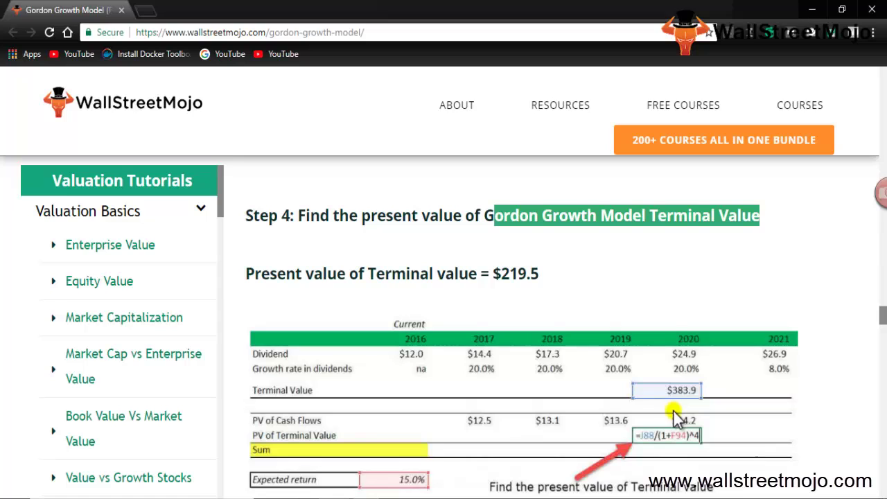
pyautogui.scroll(-2, 673, 412)
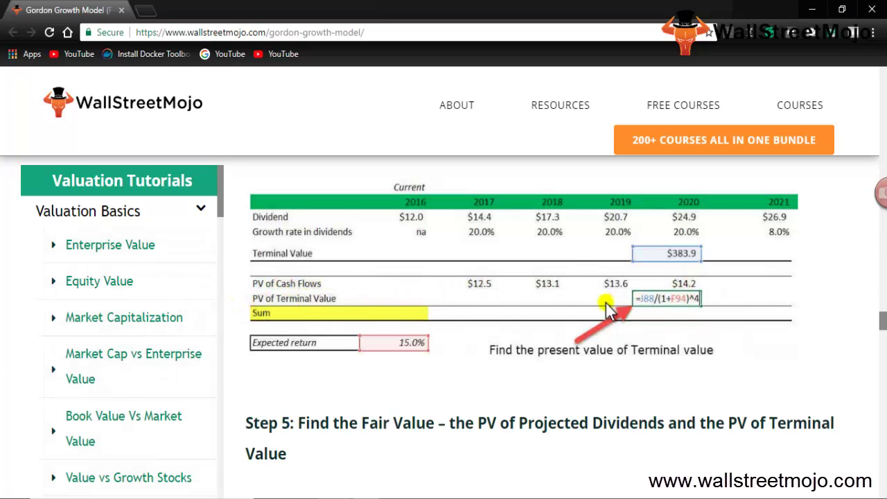
# Read Step 5 of the article on finding the fair value and examine its example sum formula
pyautogui.scroll(-2, 565, 317)
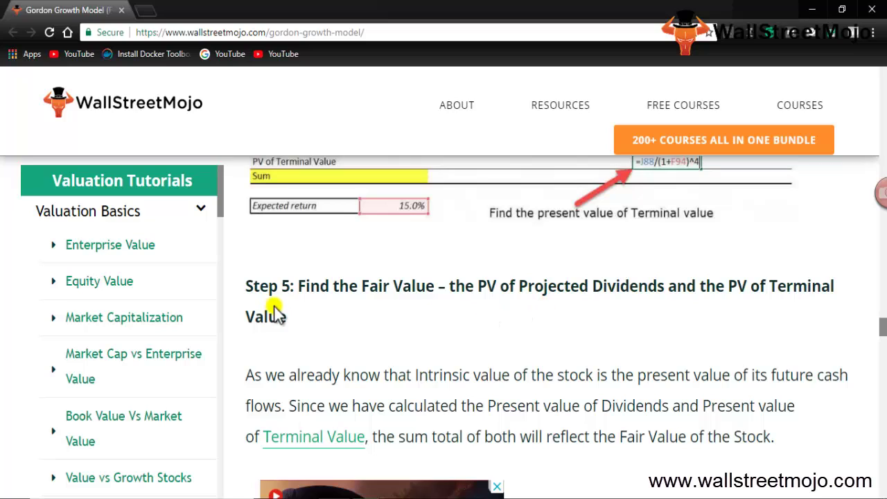
pyautogui.moveTo(478, 288); pyautogui.dragTo(815, 290)
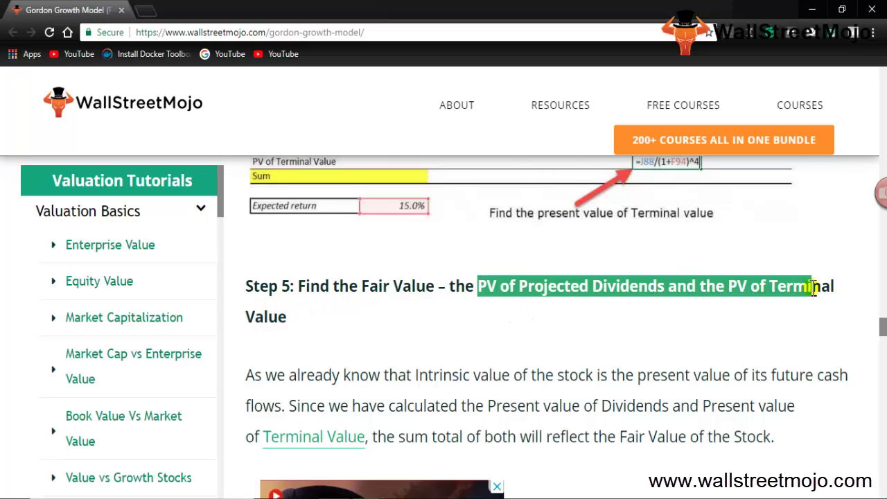
pyautogui.scroll(-2, 342, 277)
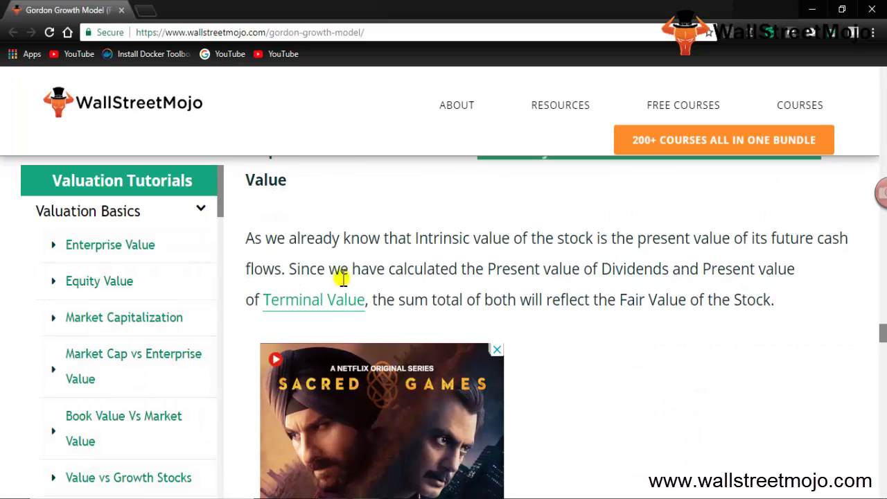
pyautogui.moveTo(415, 238); pyautogui.dragTo(834, 238)
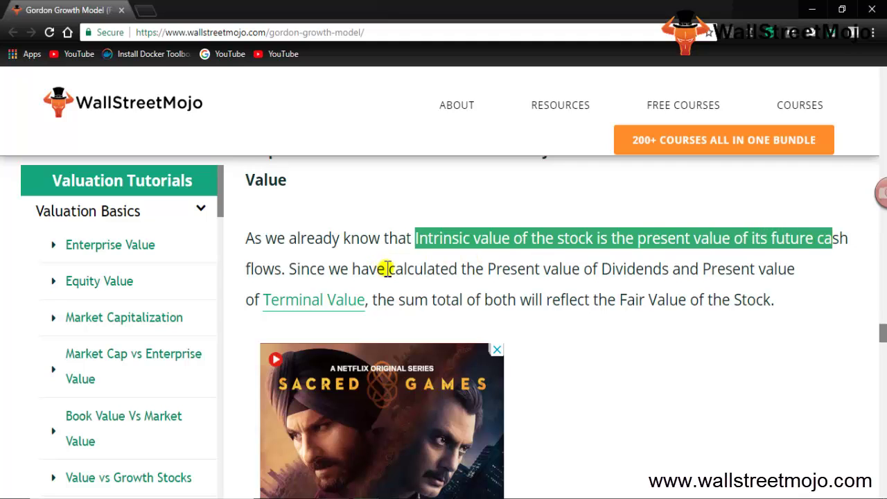
pyautogui.scroll(-1, 389, 268)
pyautogui.moveTo(494, 205); pyautogui.dragTo(794, 205)
pyautogui.scroll(-5, 409, 241)
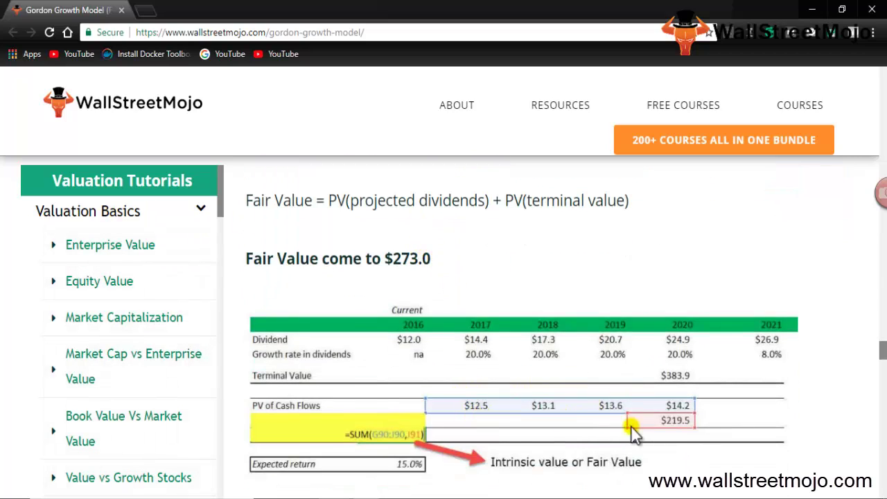
pyautogui.scroll(-1, 576, 434)
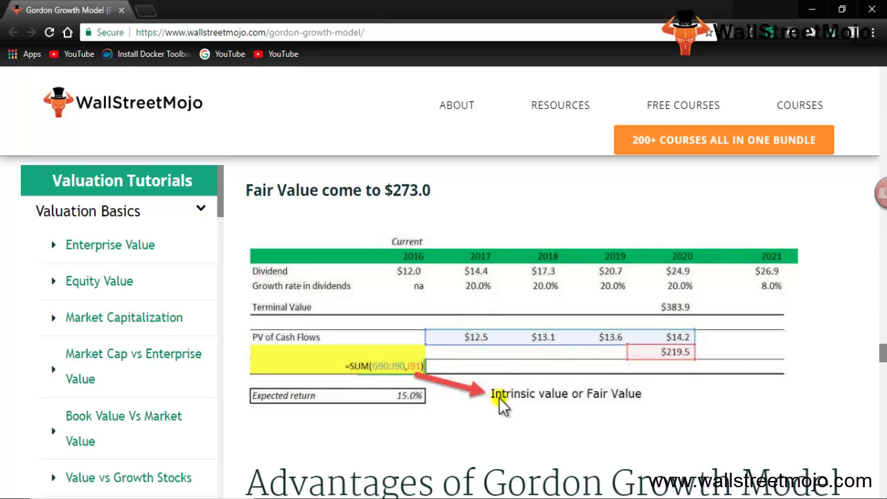